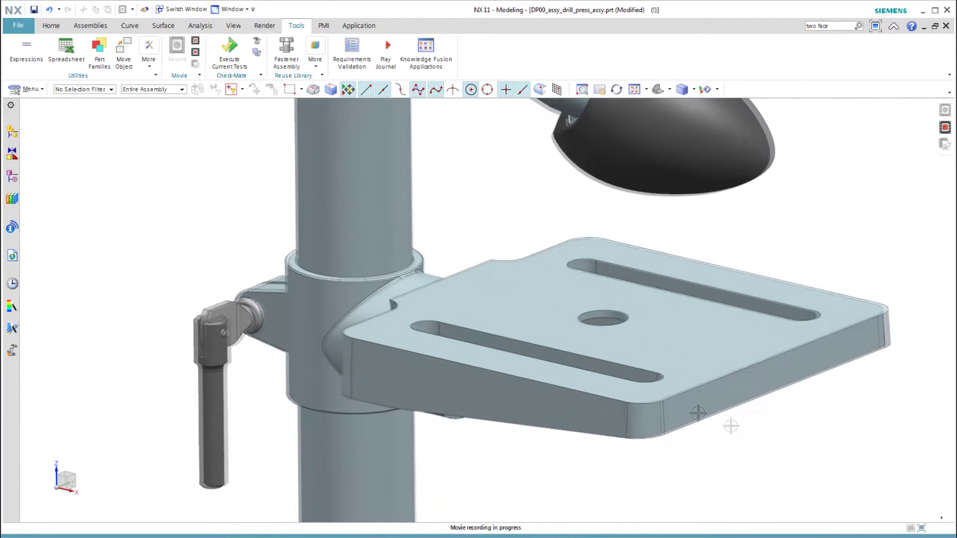
Make DP54_table.prt the displayed part, separate from the drill press assembly
{"action": "right_click", "coordinate": [584, 333]}
{"action": "left_click", "coordinate": [616, 195]}
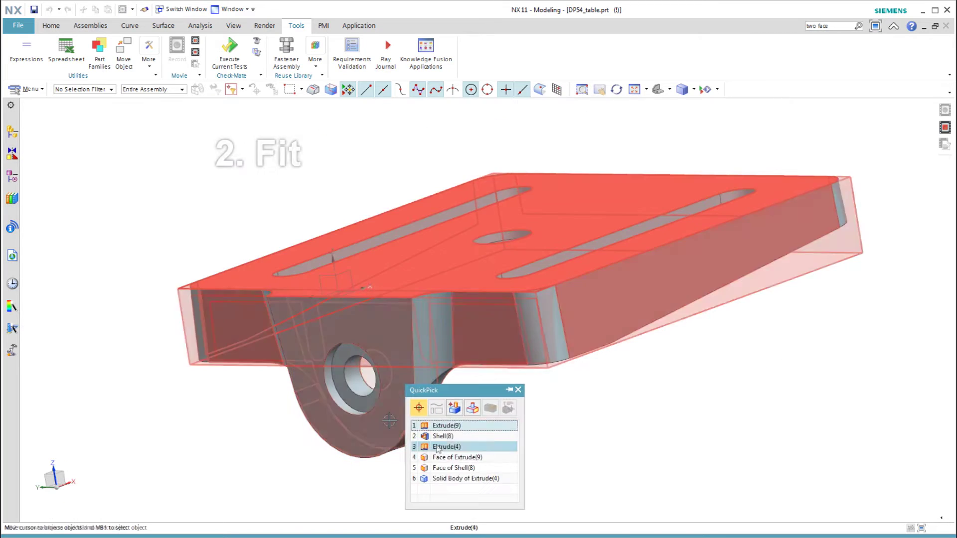
Pick the lug face via QuickPick and remove the solid features, leaving only the table sketches
{"action": "left_click", "coordinate": [439, 457]}
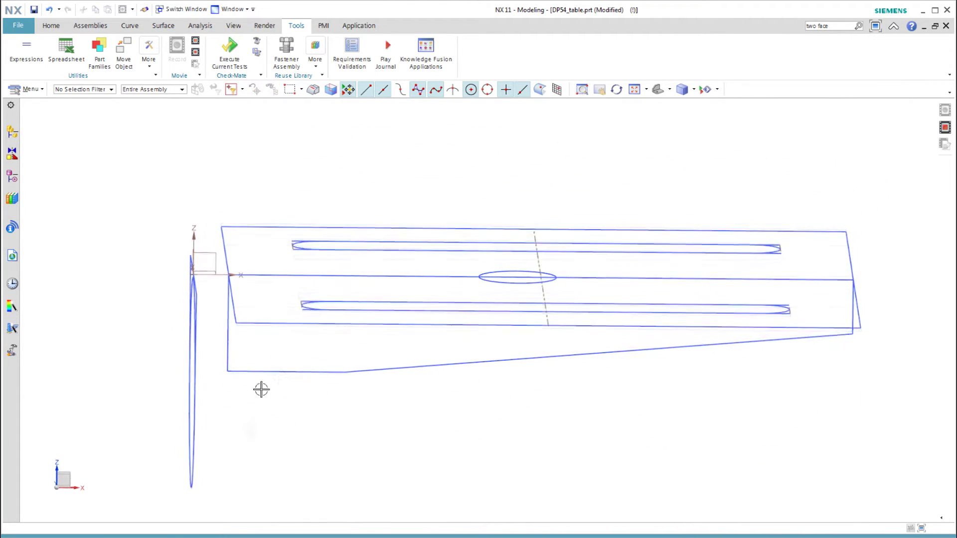
Inspect the side profile and pivot mount sketches and show the Part Navigator history
{"action": "left_click", "coordinate": [278, 374]}
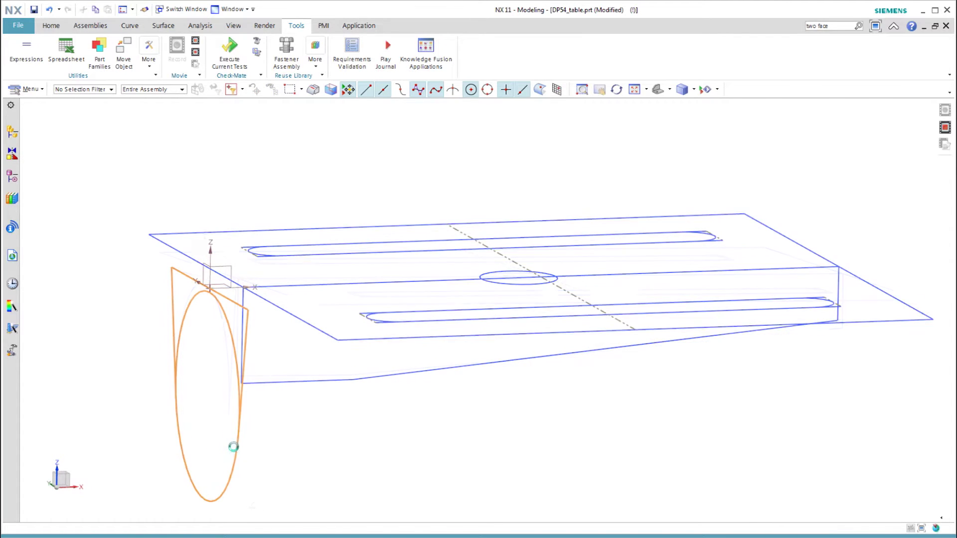
{"action": "left_click", "coordinate": [234, 447]}
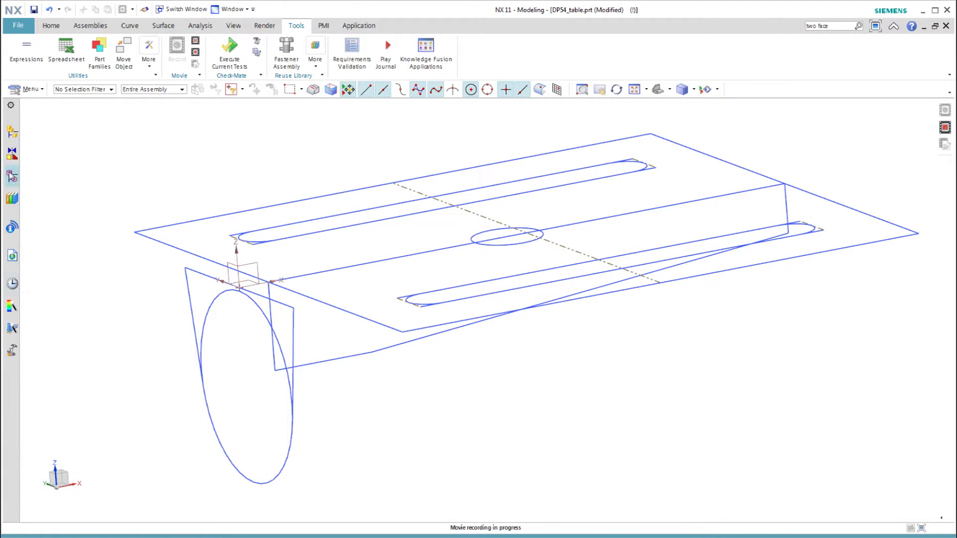
{"action": "left_click", "coordinate": [12, 175]}
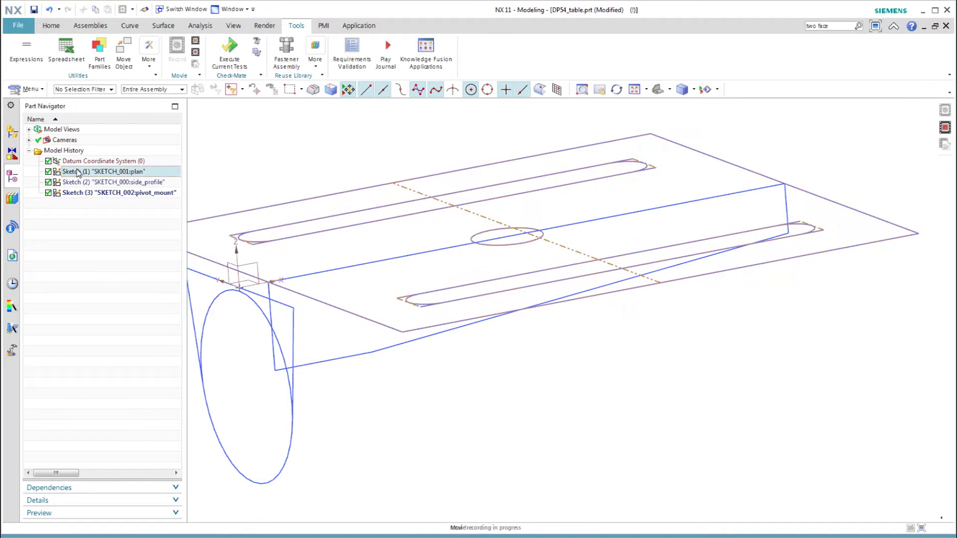
{"action": "key", "text": "x"}
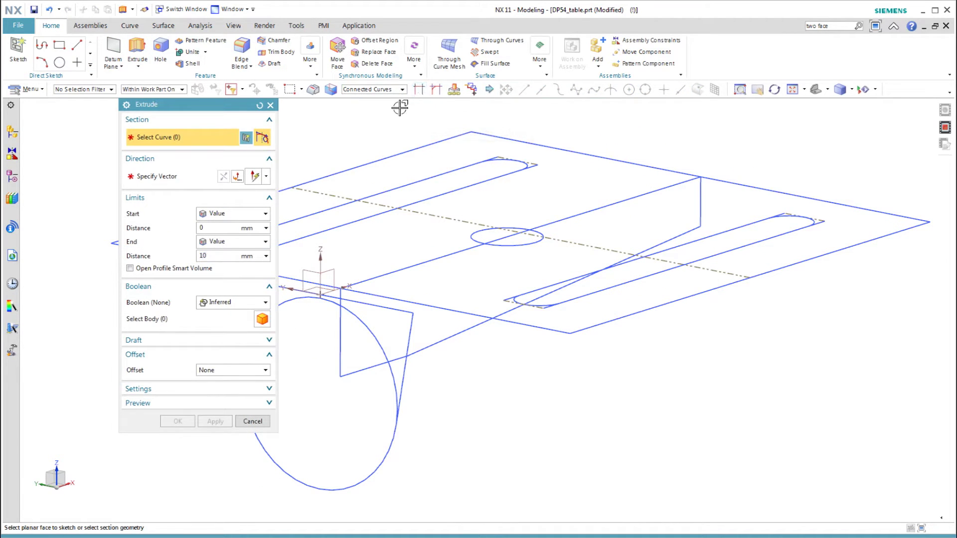
Extrude the plan's outer rectangle 32 mm downward into a slab
{"action": "left_click", "coordinate": [403, 148]}
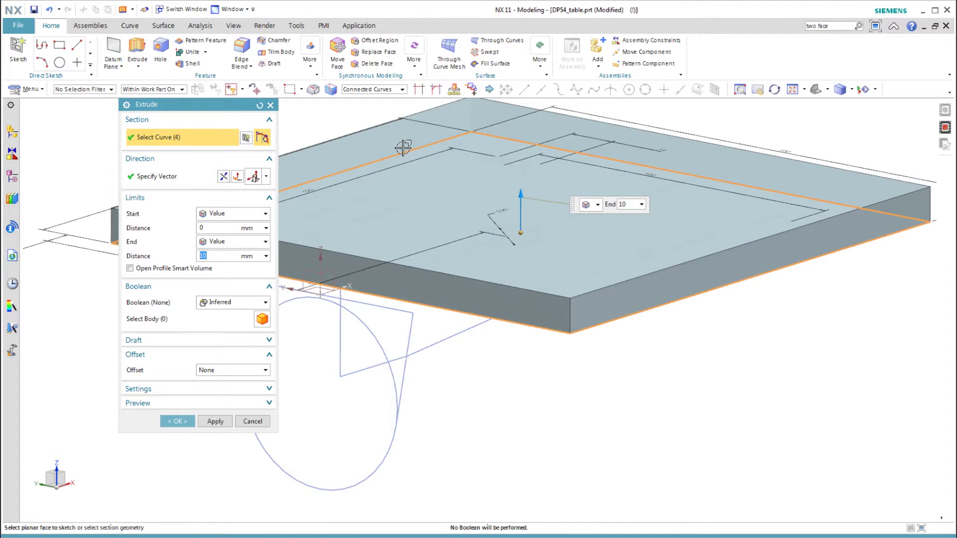
{"action": "left_click", "coordinate": [227, 177]}
{"action": "left_click_drag", "start_coordinate": [523, 271], "coordinate": [410, 366]}
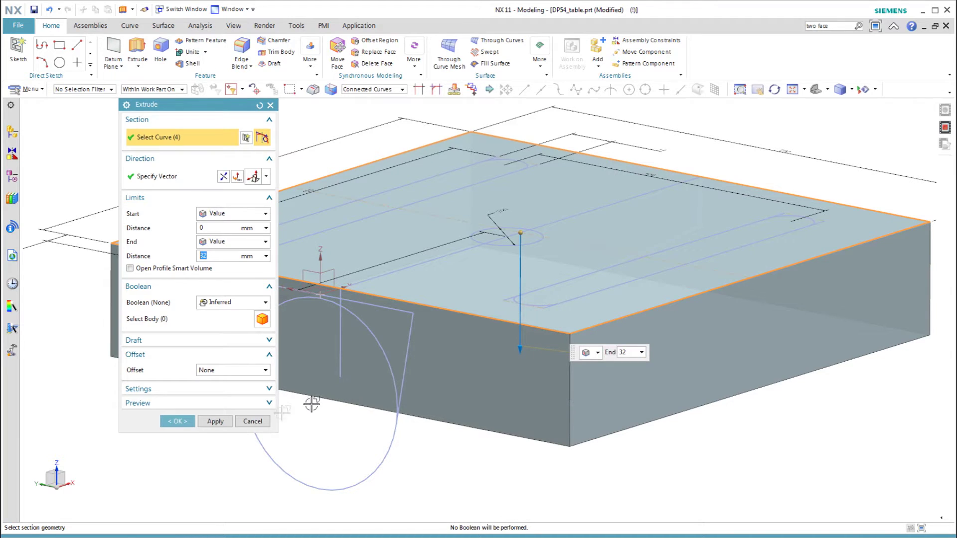
{"action": "left_click", "coordinate": [178, 422]}
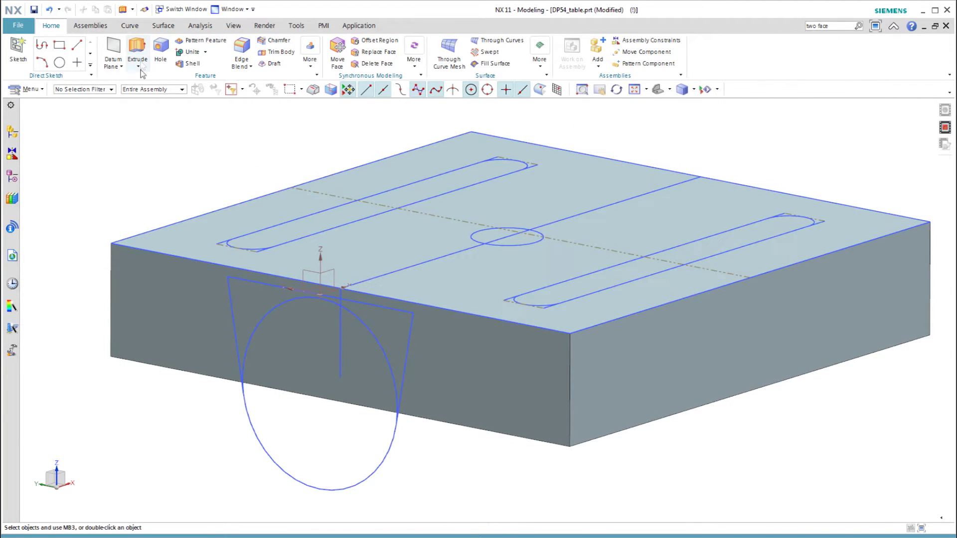
Intersect the slab with the side profile extruded symmetrically 93 mm
{"action": "left_click", "coordinate": [140, 53]}
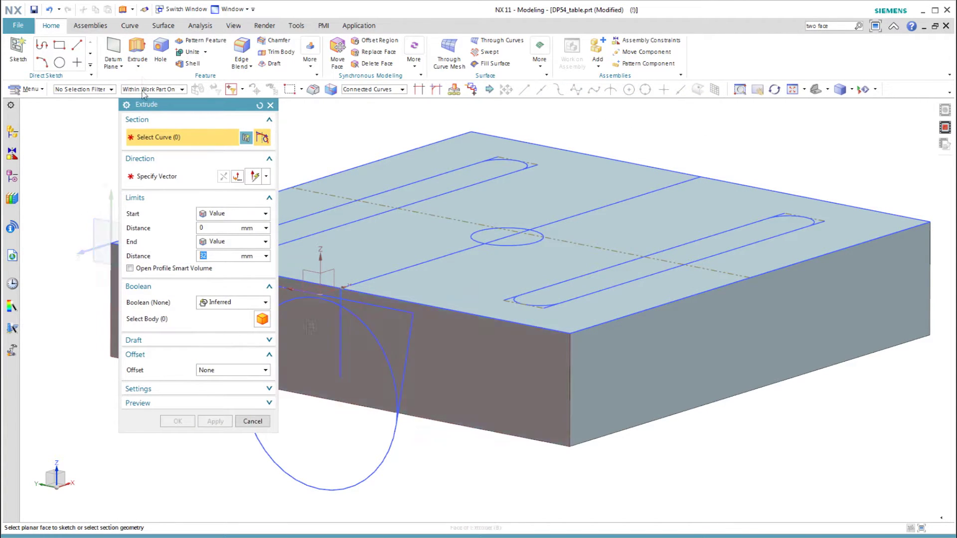
{"action": "left_click", "coordinate": [308, 337]}
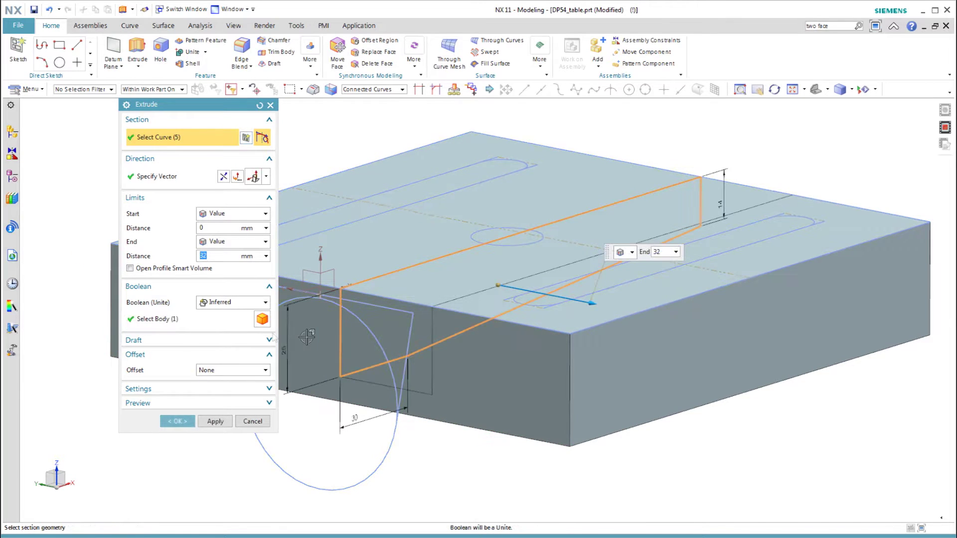
{"action": "left_click", "coordinate": [229, 244]}
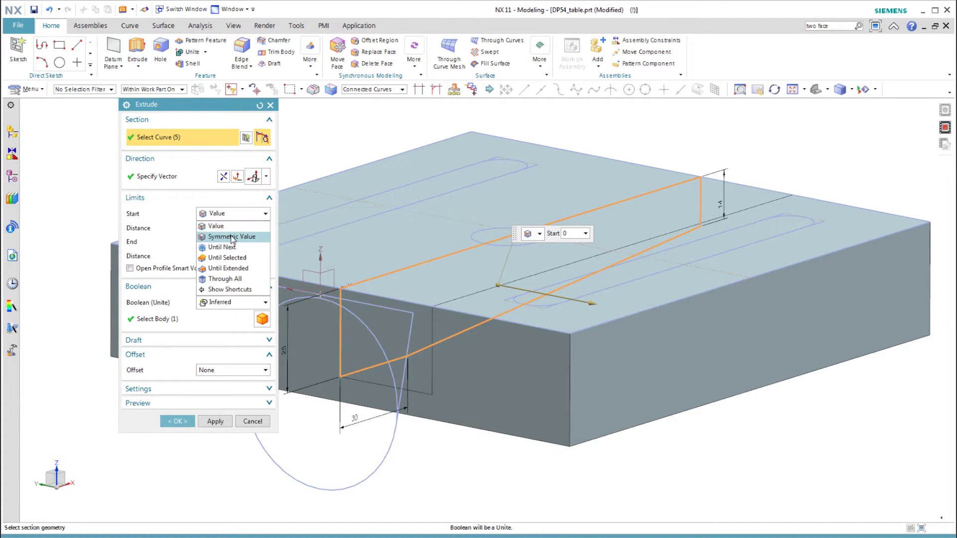
{"action": "left_click", "coordinate": [232, 239]}
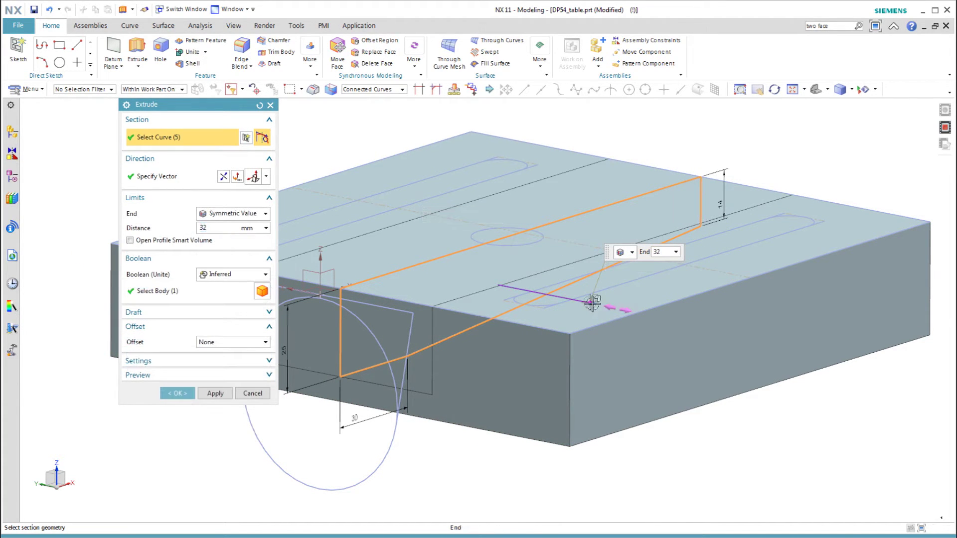
{"action": "left_click_drag", "start_coordinate": [592, 303], "coordinate": [765, 347]}
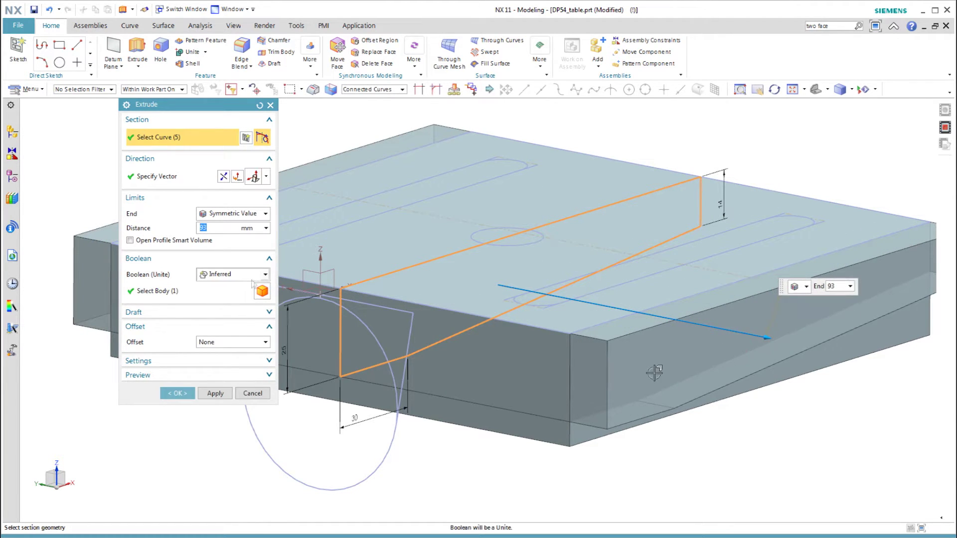
{"action": "left_click", "coordinate": [219, 318]}
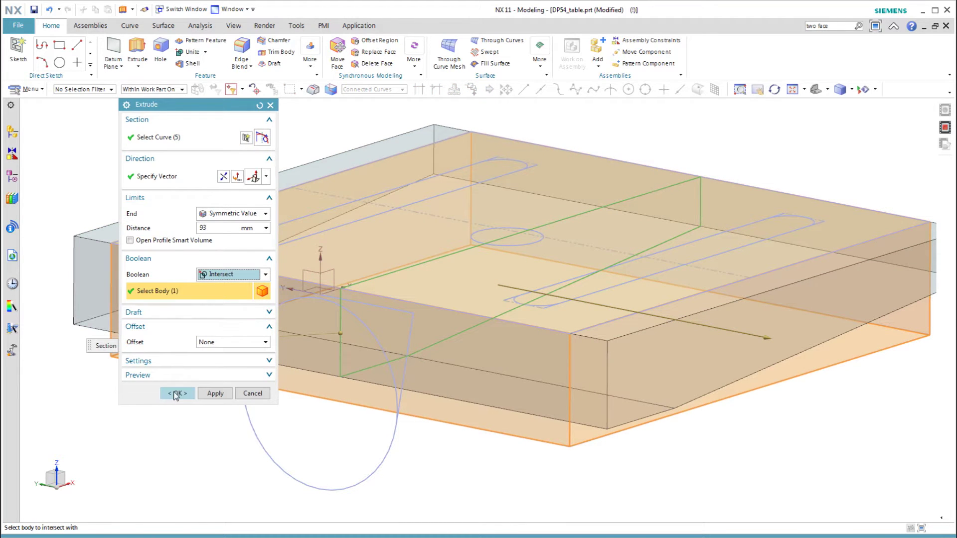
{"action": "left_click", "coordinate": [176, 394]}
{"action": "left_click", "coordinate": [241, 55]}
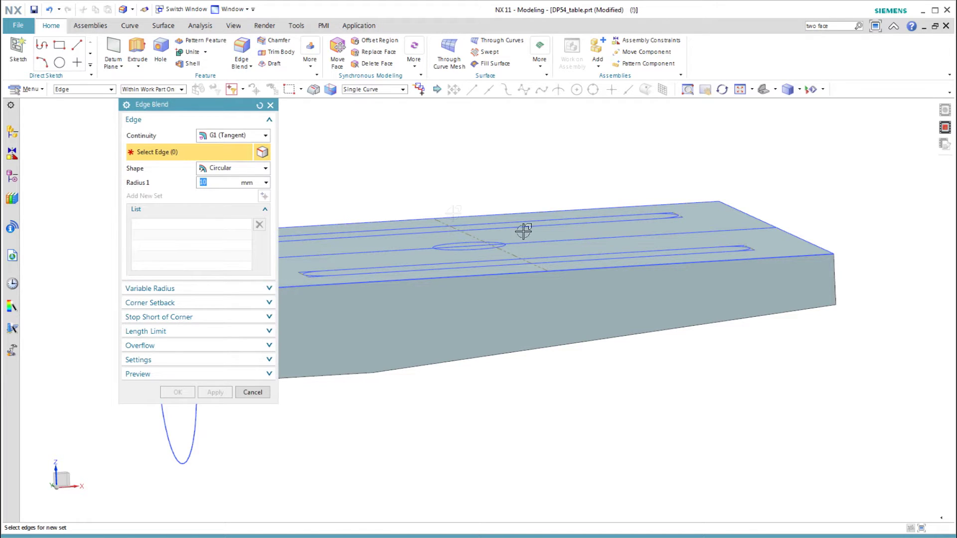
Round the vertical front corner edges with 10 mm edge blends
{"action": "left_click", "coordinate": [833, 277]}
{"action": "mouse_move", "coordinate": [827, 276]}
{"action": "middle_mouse_down"}
{"action": "mouse_move", "coordinate": [852, 290]}
{"action": "mouse_move", "coordinate": [821, 255]}
{"action": "middle_mouse_up"}
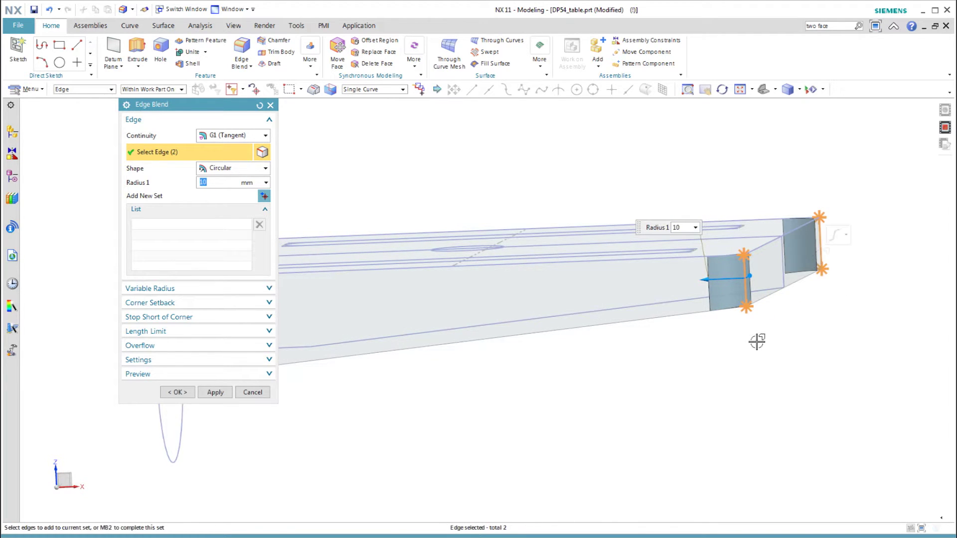
{"action": "mouse_move", "coordinate": [665, 372]}
{"action": "middle_mouse_down"}
{"action": "mouse_move", "coordinate": [517, 366]}
{"action": "mouse_move", "coordinate": [173, 390]}
{"action": "middle_mouse_up"}
{"action": "left_click", "coordinate": [177, 393]}
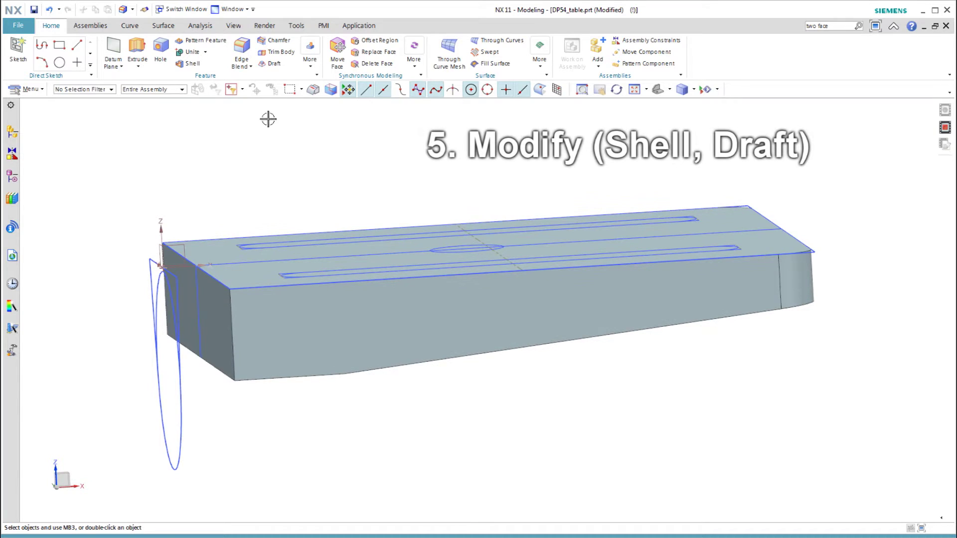
Draft the side walls using the top face as the stationary face
{"action": "left_click", "coordinate": [274, 65]}
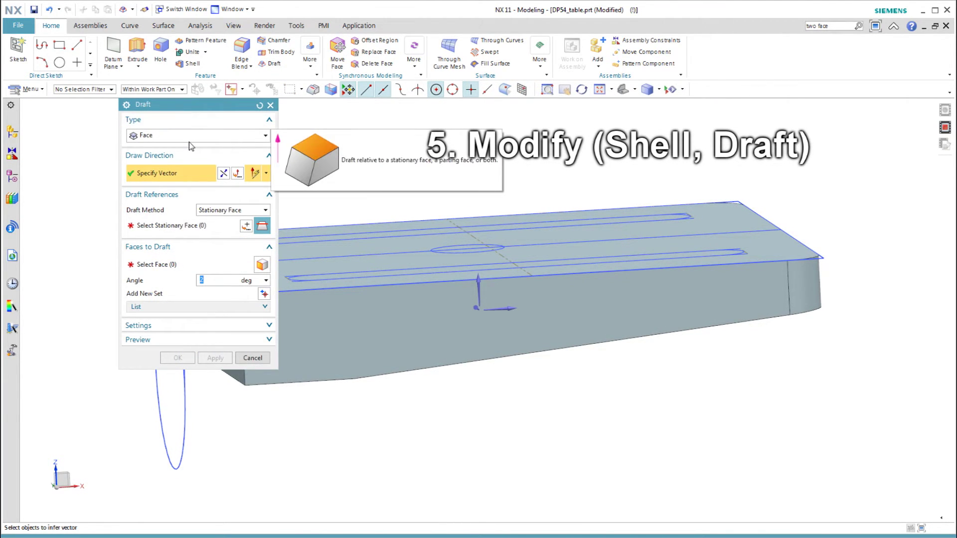
{"action": "left_click", "coordinate": [170, 225]}
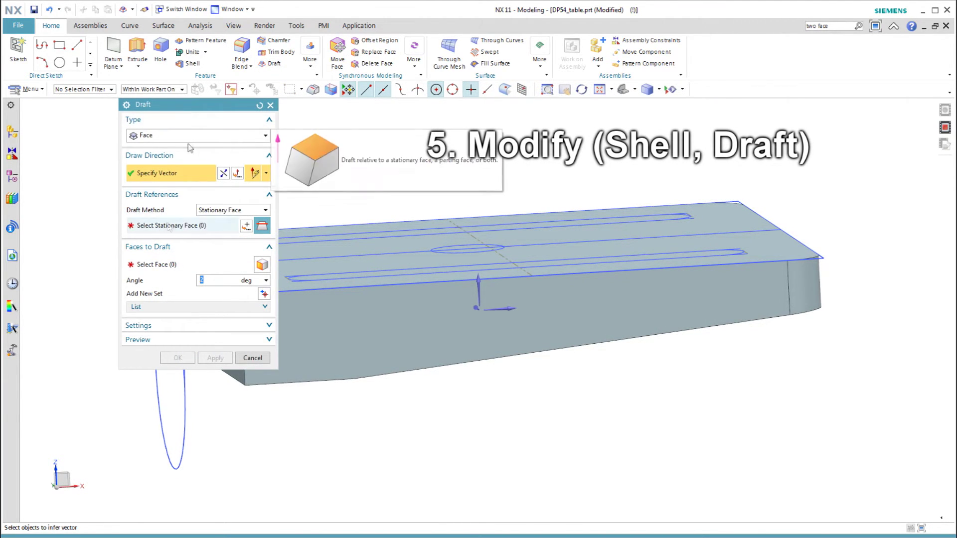
{"action": "left_click", "coordinate": [365, 252]}
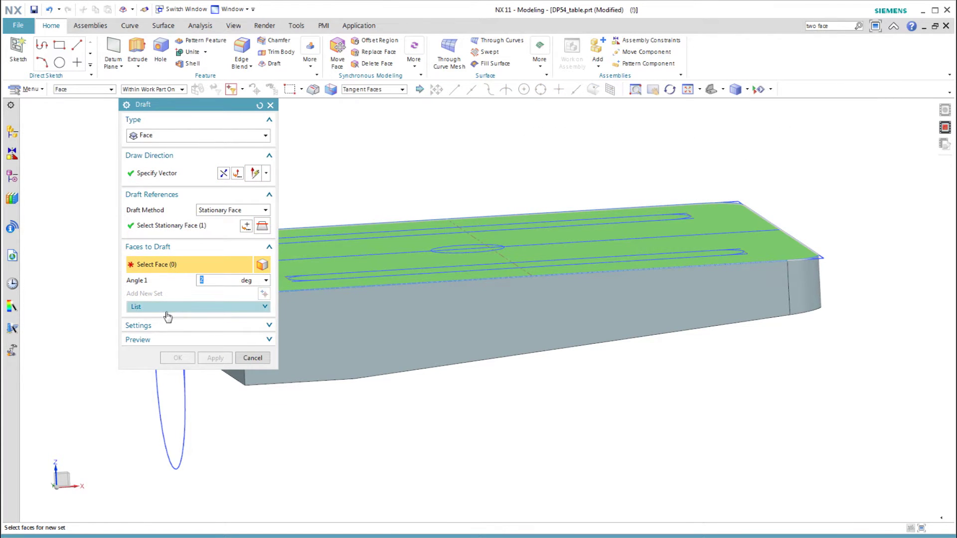
{"action": "left_click", "coordinate": [405, 343]}
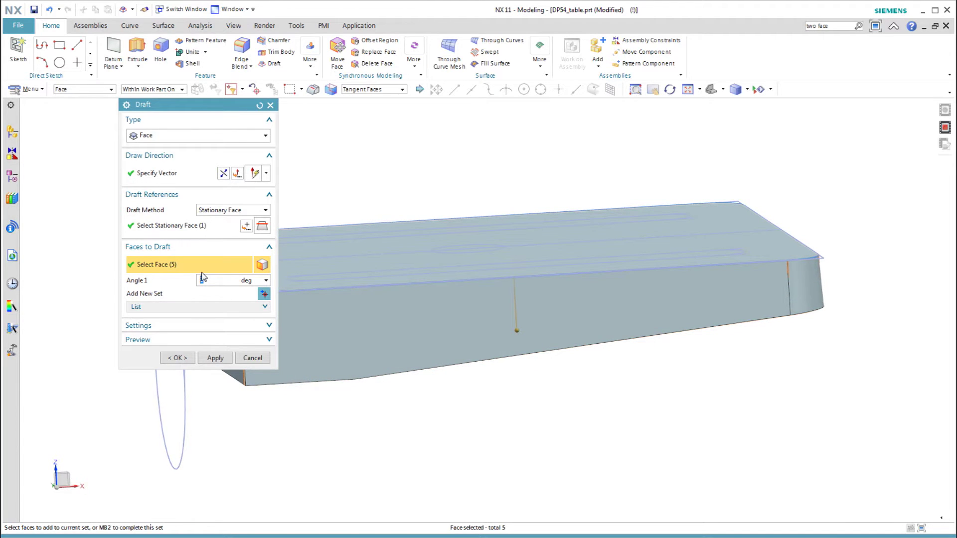
{"action": "key", "text": "Home"}
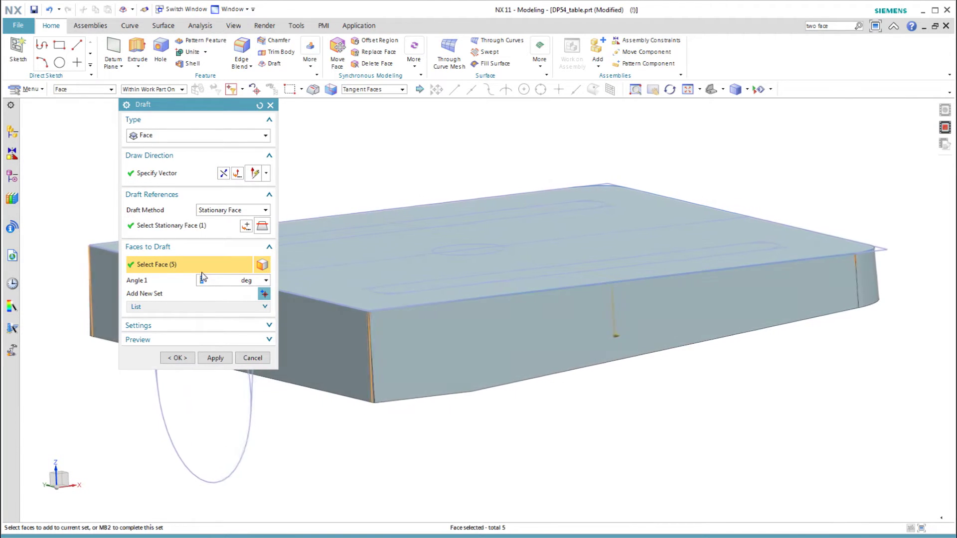
{"action": "left_click", "coordinate": [177, 358]}
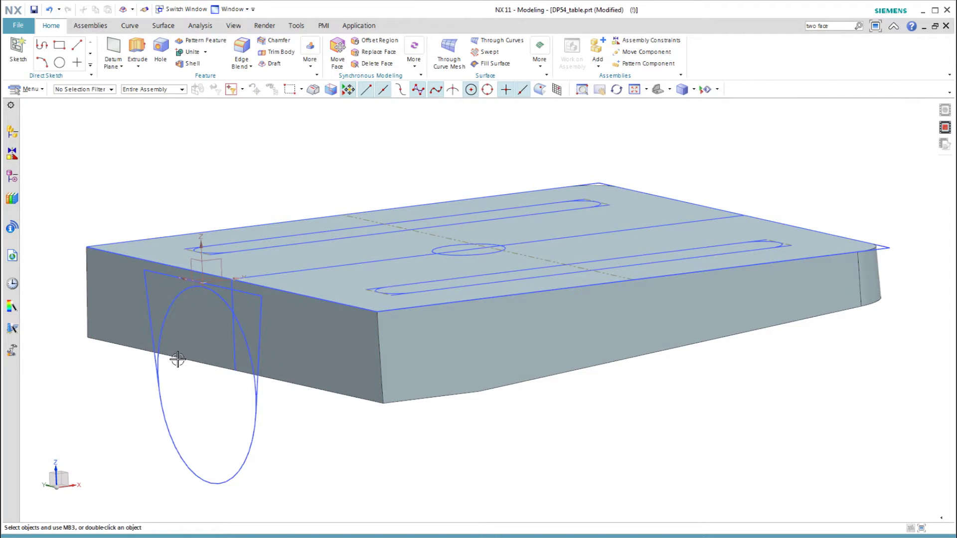
{"action": "middle_click_drag", "start_coordinate": [177, 358], "coordinate": [195, 282]}
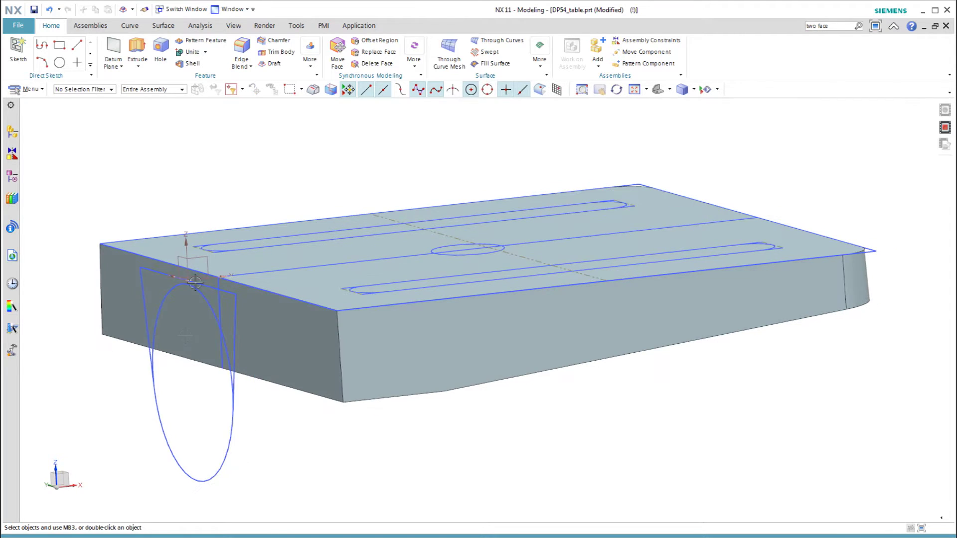
Shell the body to 3 mm, removing the bottom face
{"action": "left_click", "coordinate": [192, 64]}
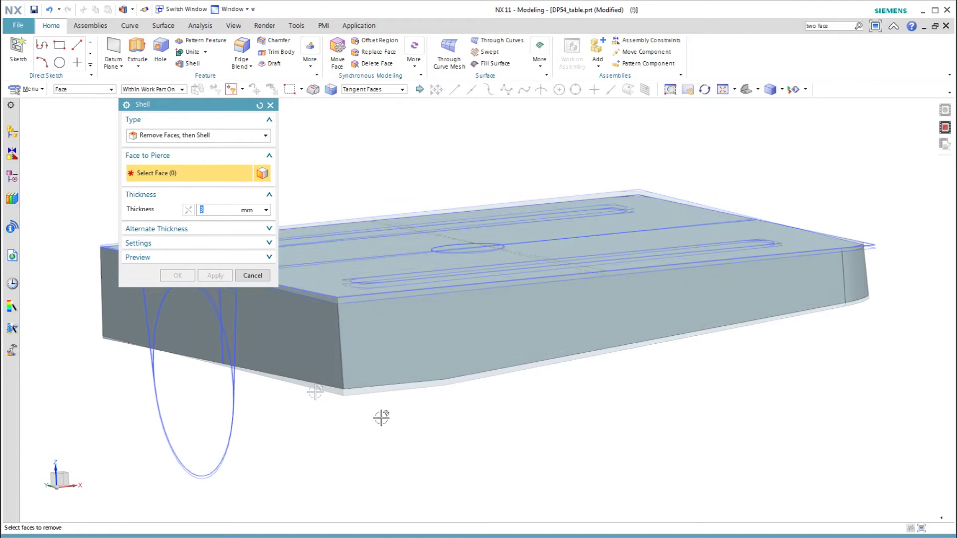
{"action": "middle_click_drag", "start_coordinate": [380, 416], "coordinate": [468, 285]}
{"action": "left_click", "coordinate": [469, 285]}
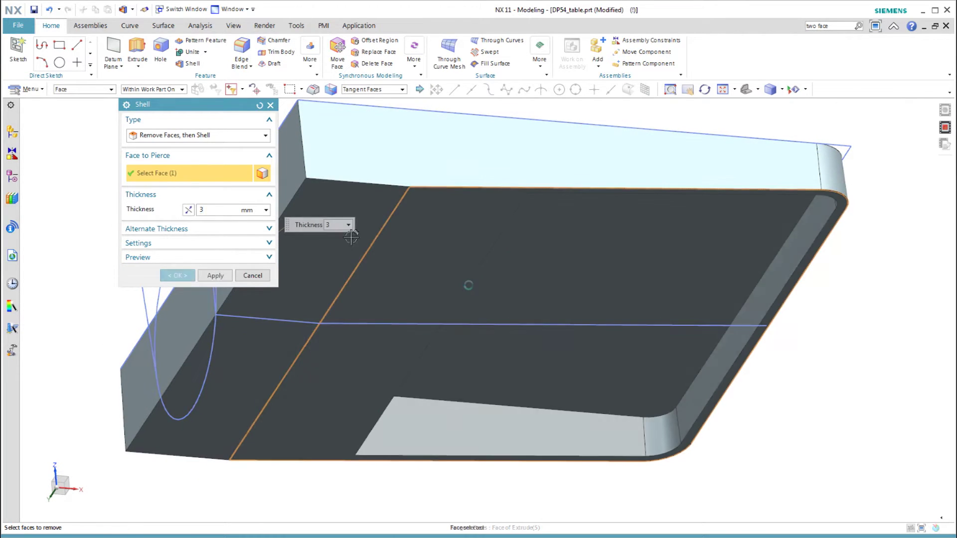
{"action": "left_click", "coordinate": [177, 275]}
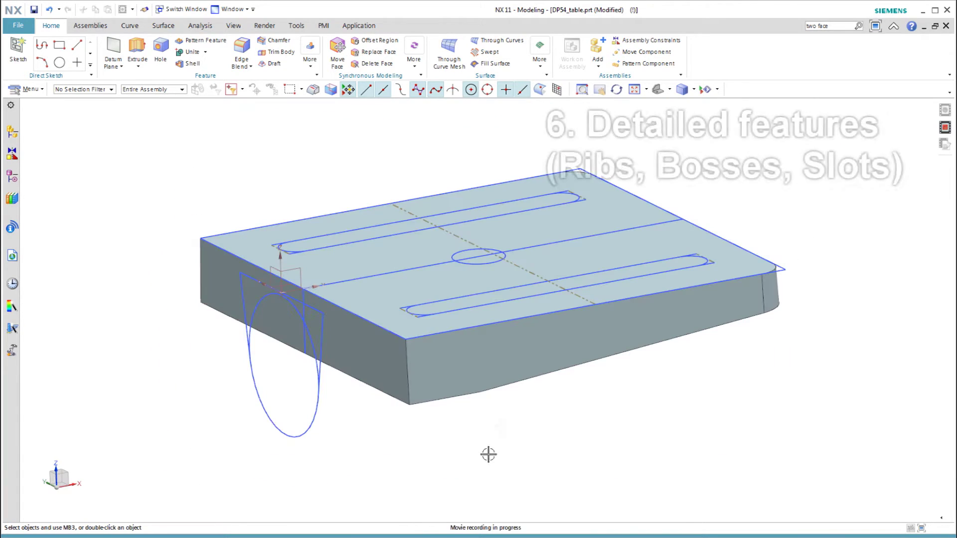
Extrude the connected side profile curves until the plate's end face, united as a round boss
{"action": "left_click", "coordinate": [136, 52]}
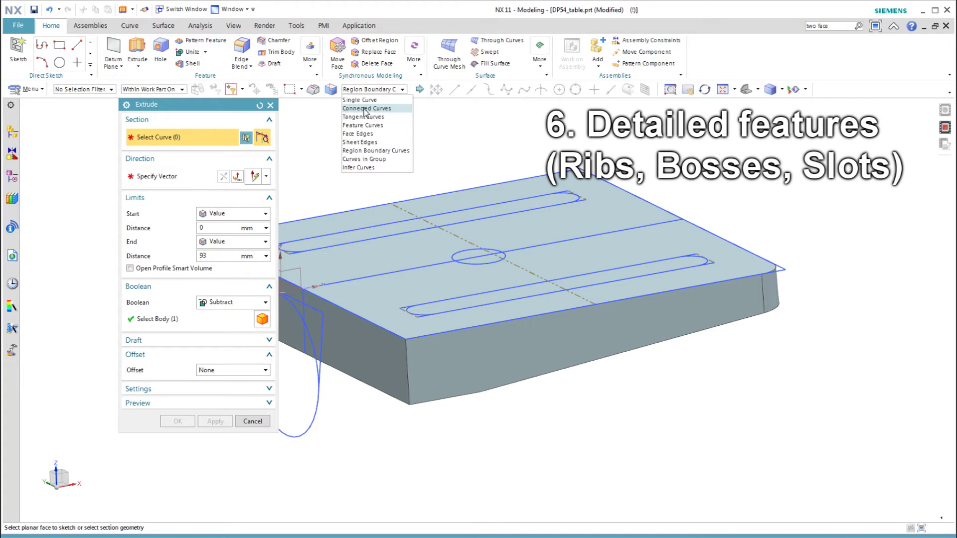
{"action": "left_click", "coordinate": [364, 109]}
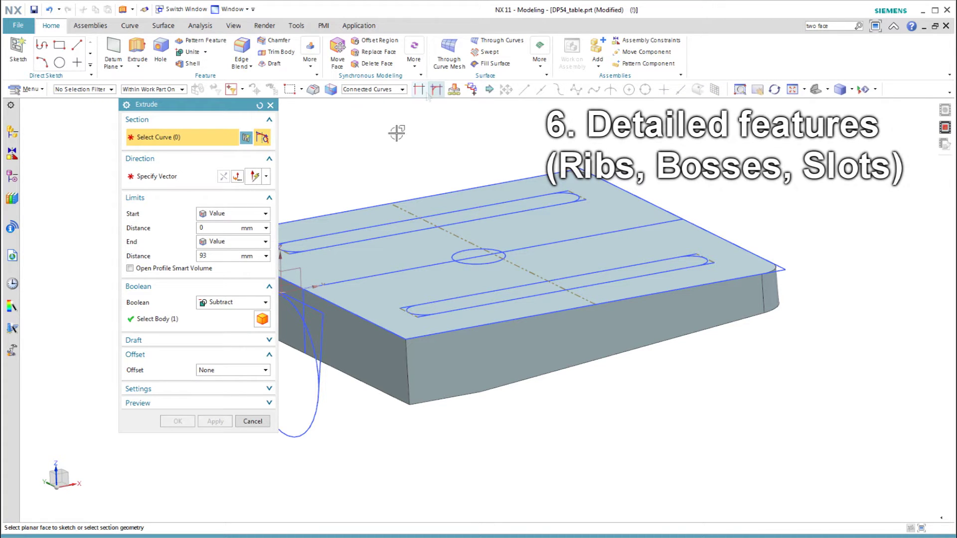
{"action": "left_click", "coordinate": [310, 432]}
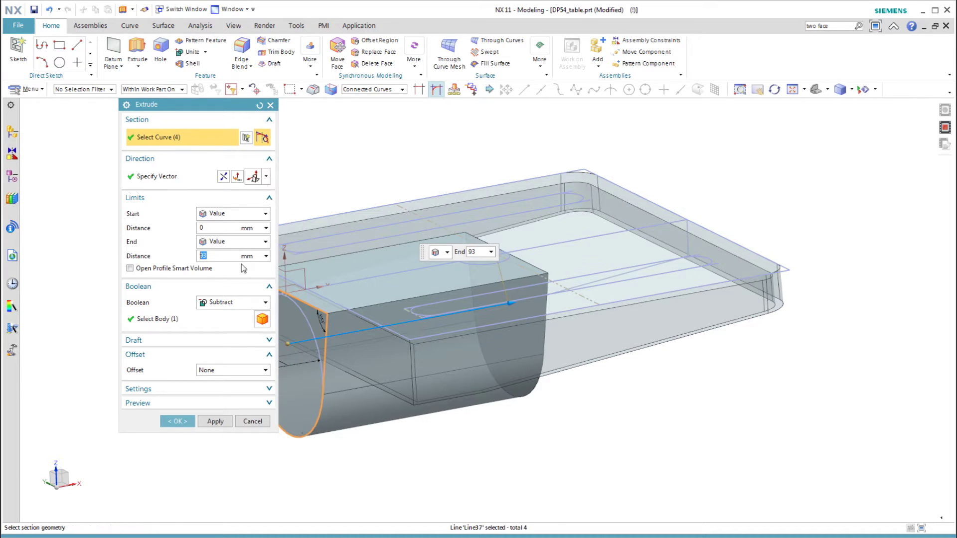
{"action": "left_click", "coordinate": [235, 244]}
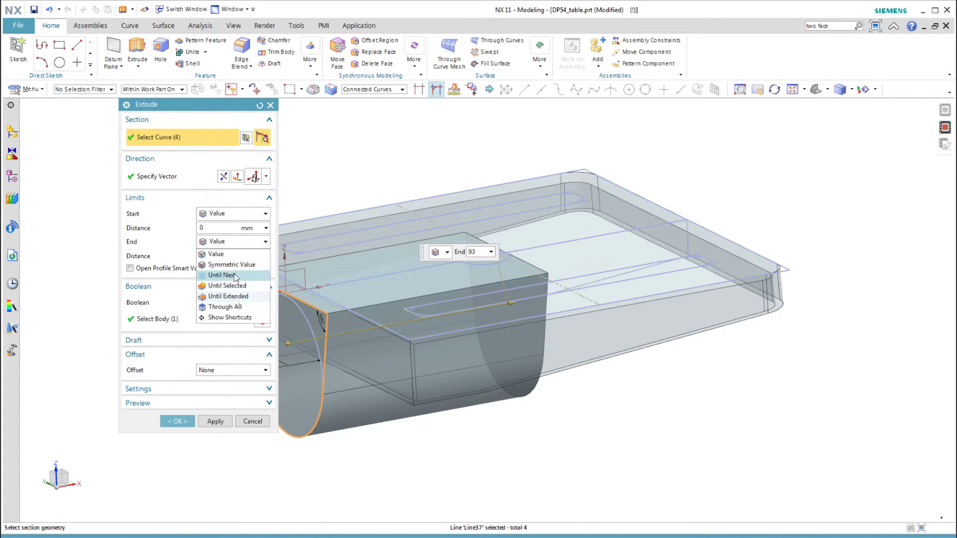
{"action": "left_click", "coordinate": [235, 299]}
{"action": "mouse_move", "coordinate": [315, 444]}
{"action": "middle_mouse_down"}
{"action": "mouse_move", "coordinate": [318, 433]}
{"action": "mouse_move", "coordinate": [342, 453]}
{"action": "mouse_move", "coordinate": [320, 453]}
{"action": "mouse_move", "coordinate": [288, 482]}
{"action": "middle_mouse_up"}
{"action": "left_click", "coordinate": [336, 350]}
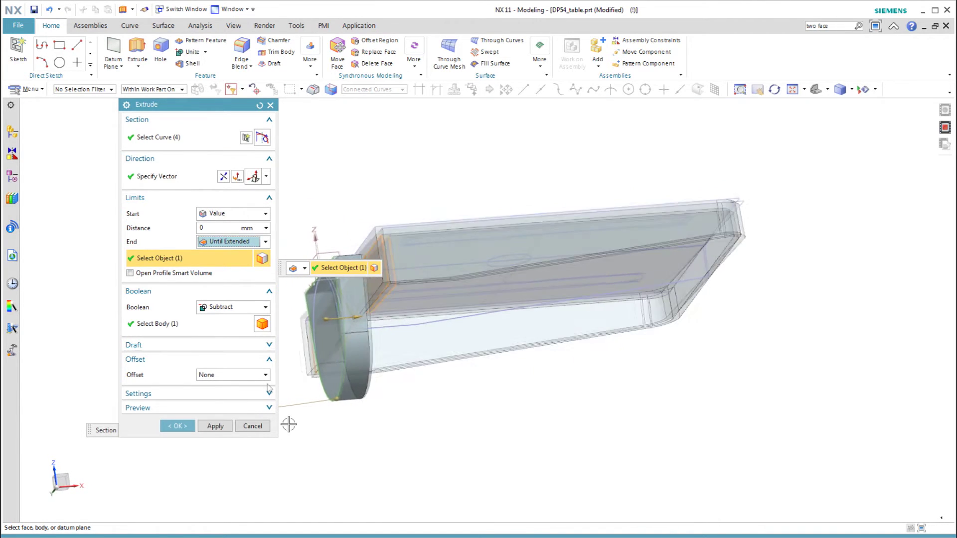
{"action": "left_click", "coordinate": [236, 307]}
{"action": "left_click", "coordinate": [224, 330]}
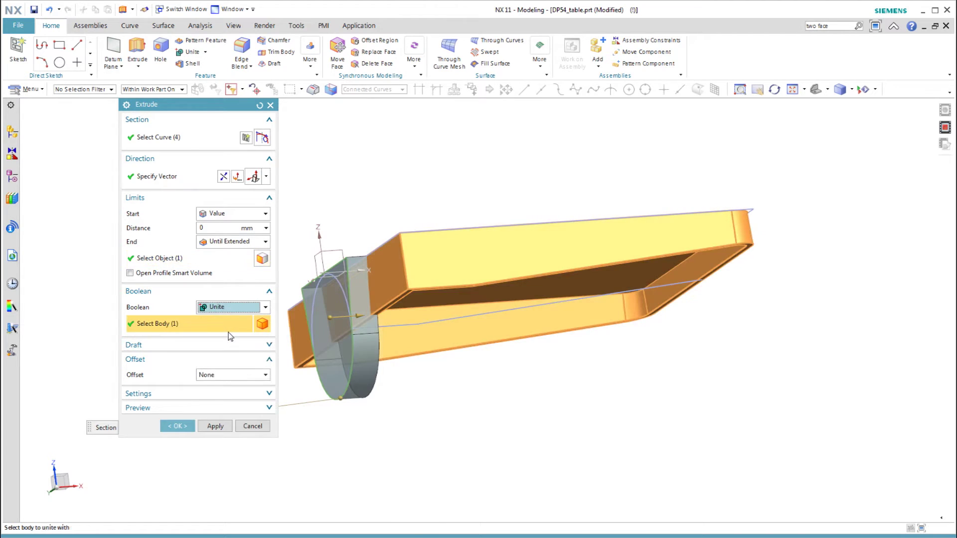
{"action": "left_click", "coordinate": [196, 427]}
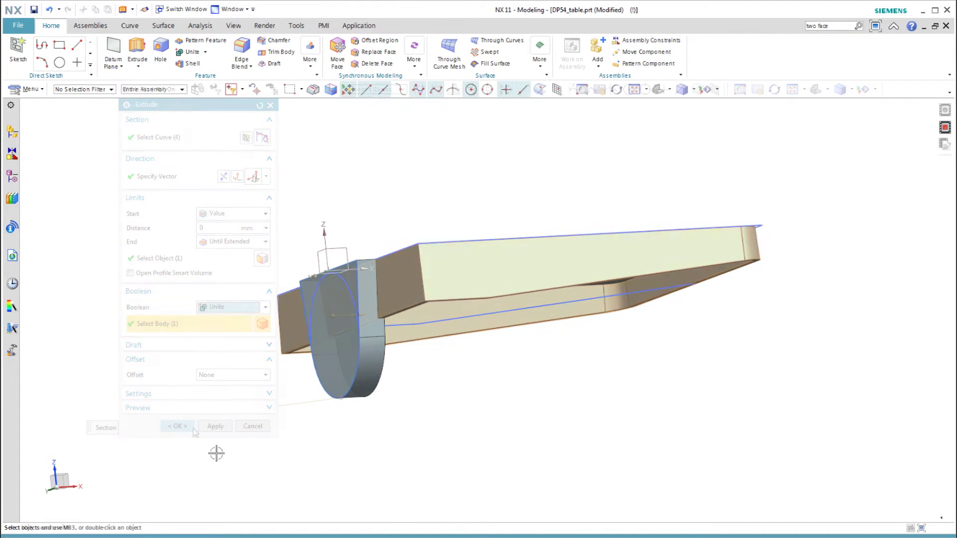
{"action": "middle_click_drag", "start_coordinate": [246, 462], "coordinate": [141, 89]}
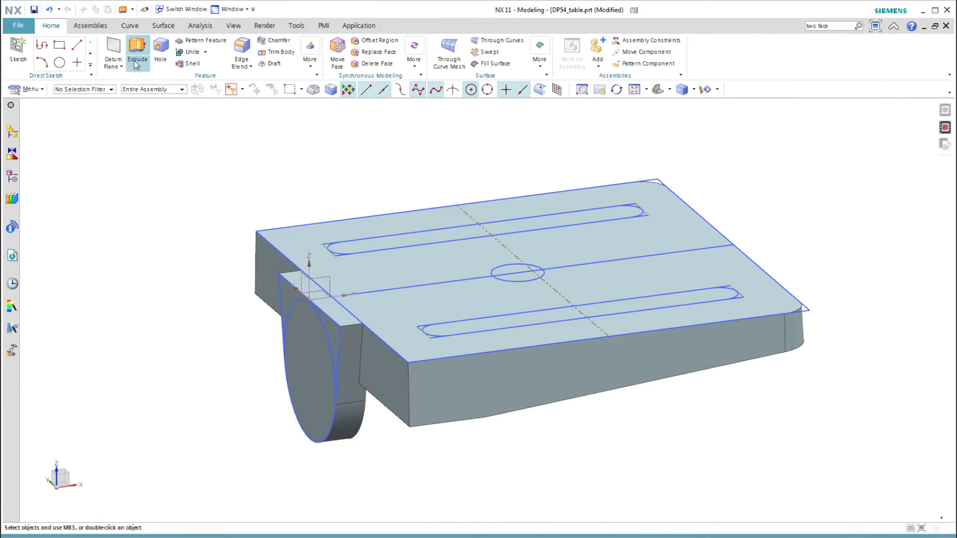
{"action": "left_click", "coordinate": [137, 50]}
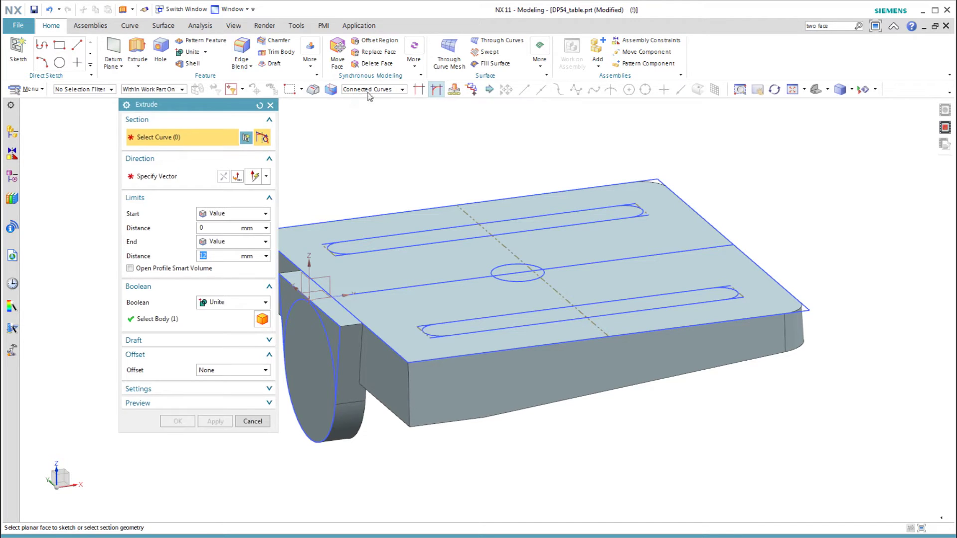
Subtract both slot outlines and the centre circle, extruded downward through all
{"action": "left_click", "coordinate": [508, 321]}
{"action": "left_click", "coordinate": [522, 272]}
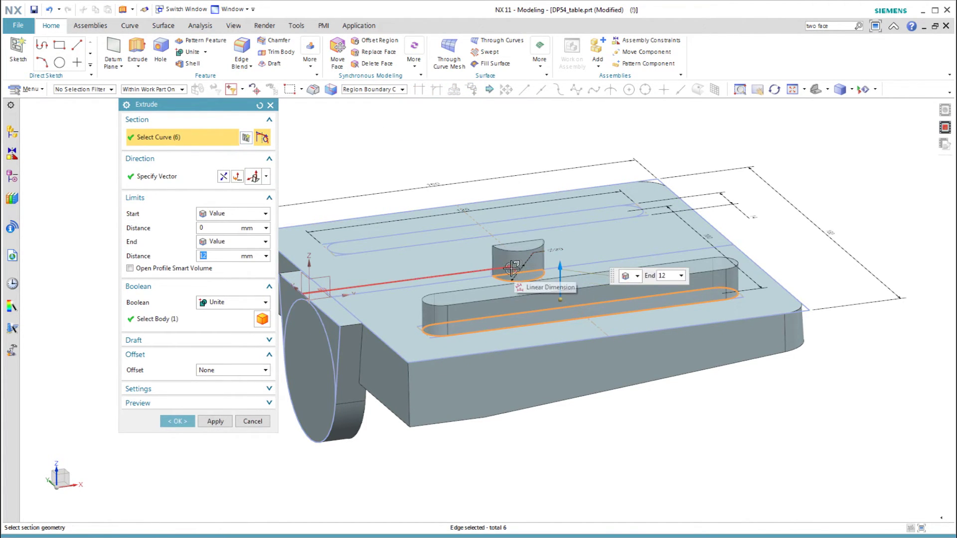
{"action": "left_click", "coordinate": [427, 238]}
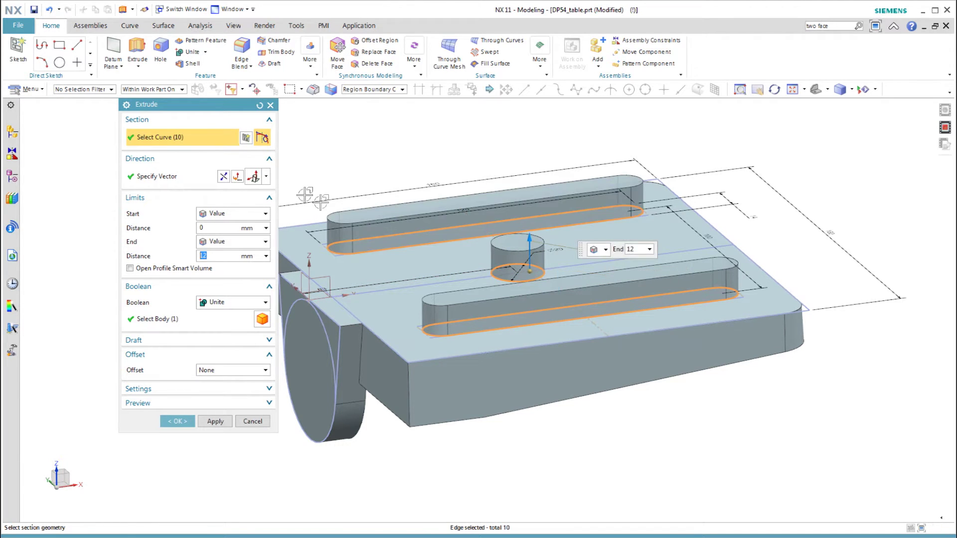
{"action": "left_click", "coordinate": [223, 178]}
{"action": "left_click", "coordinate": [237, 243]}
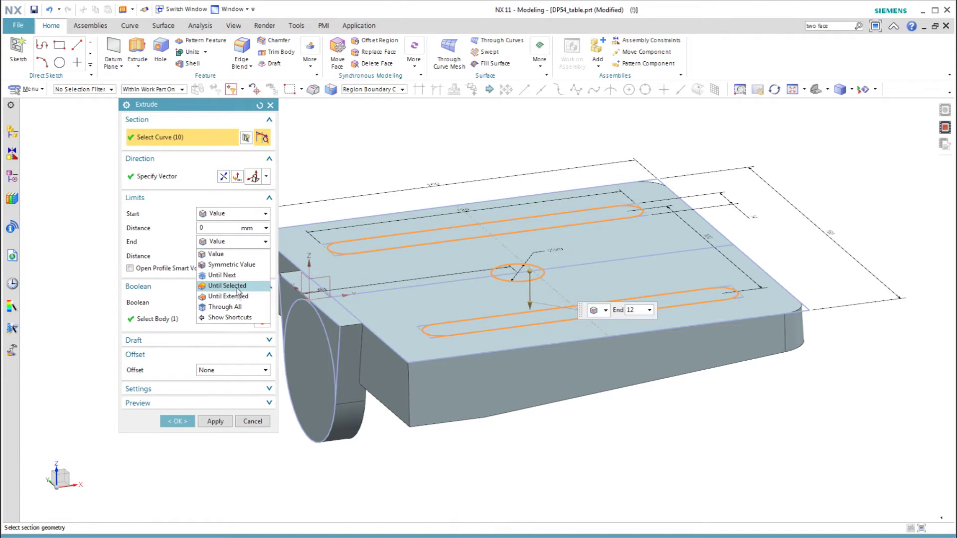
{"action": "left_click", "coordinate": [238, 308]}
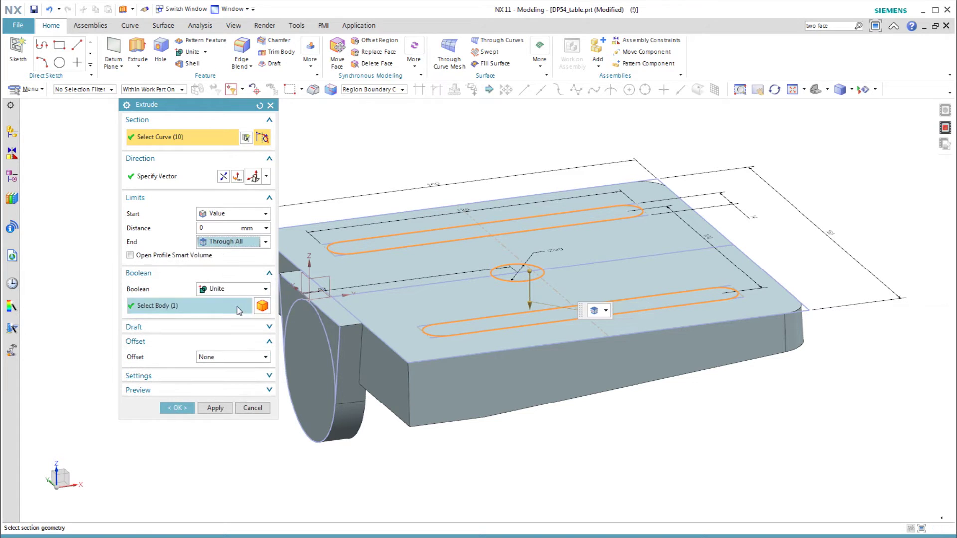
{"action": "left_click", "coordinate": [233, 293]}
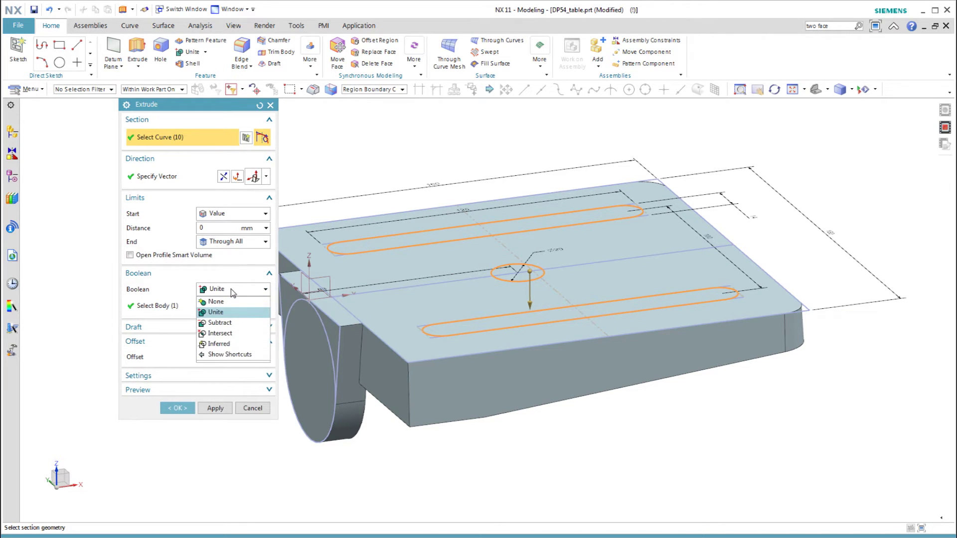
{"action": "left_click", "coordinate": [225, 324]}
{"action": "left_click", "coordinate": [178, 408]}
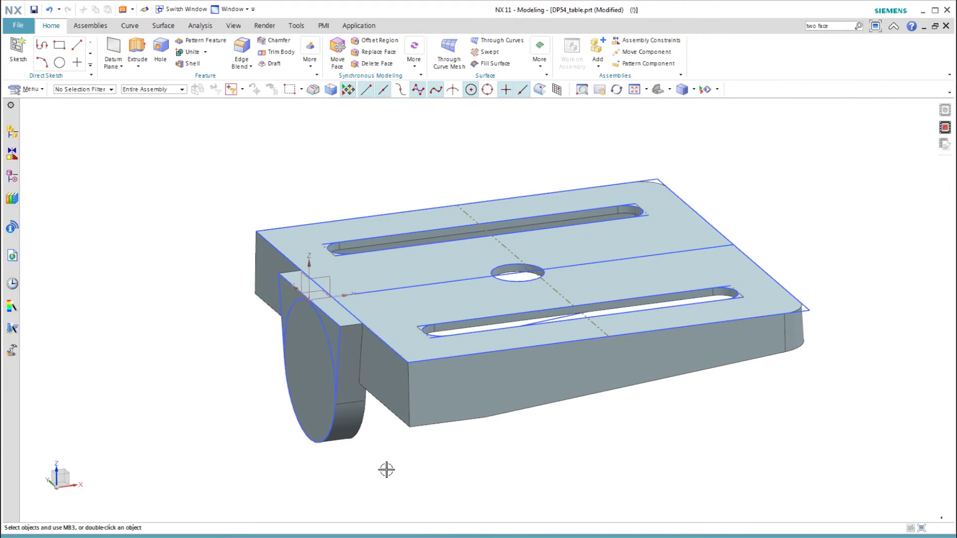
{"action": "mouse_move", "coordinate": [386, 469]}
{"action": "middle_mouse_down"}
{"action": "mouse_move", "coordinate": [329, 452]}
{"action": "mouse_move", "coordinate": [225, 335]}
{"action": "mouse_move", "coordinate": [206, 286]}
{"action": "mouse_move", "coordinate": [211, 194]}
{"action": "middle_mouse_up"}
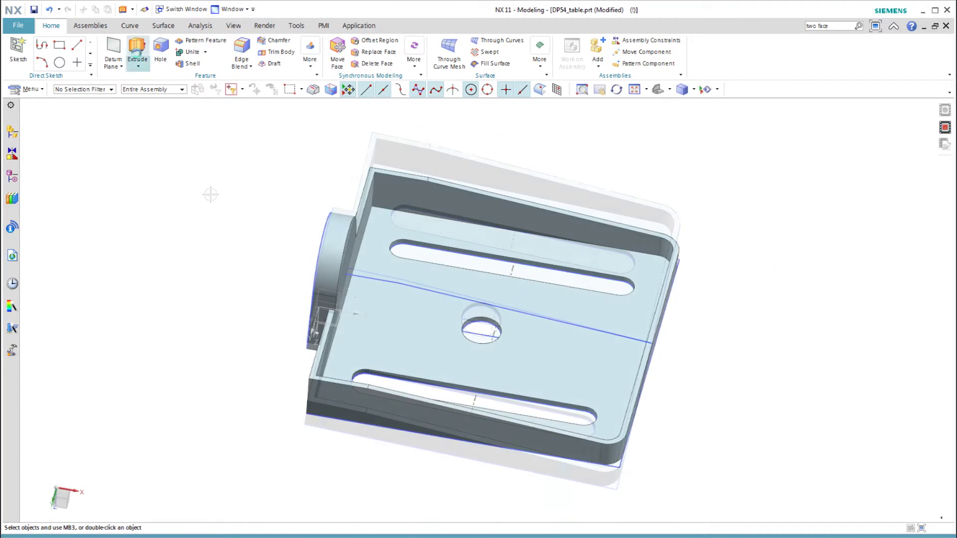
Unite 3 mm two-sided offset lips around both slot edge loops, reversed to 7 mm
{"action": "key", "text": "x"}
{"action": "left_click", "coordinate": [367, 90]}
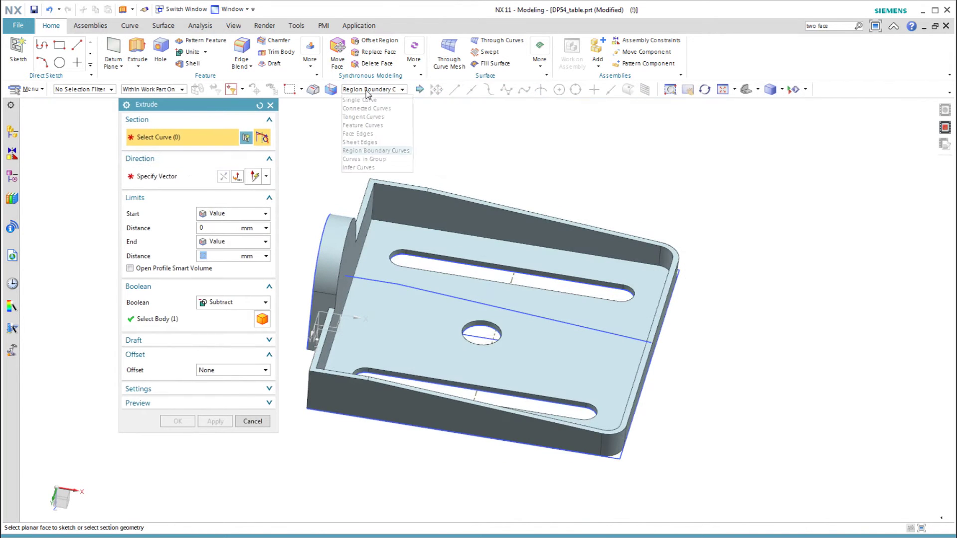
{"action": "left_click", "coordinate": [364, 117]}
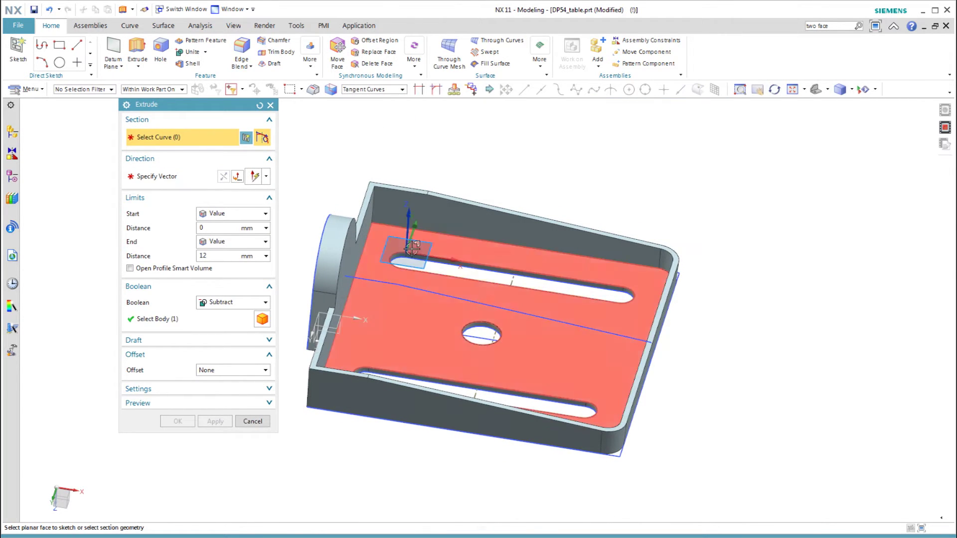
{"action": "left_click", "coordinate": [420, 254]}
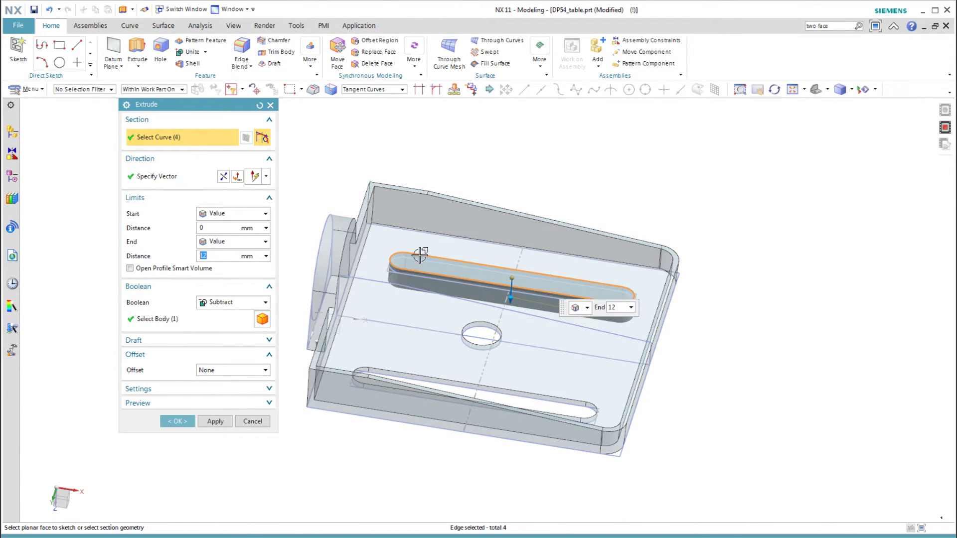
{"action": "left_click", "coordinate": [396, 368]}
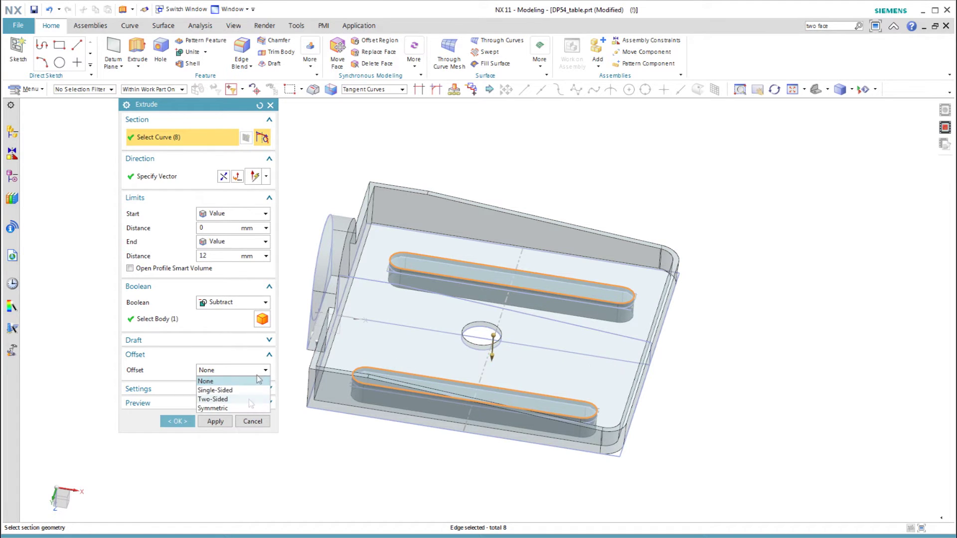
{"action": "left_click", "coordinate": [250, 400]}
{"action": "type", "text": "3"}
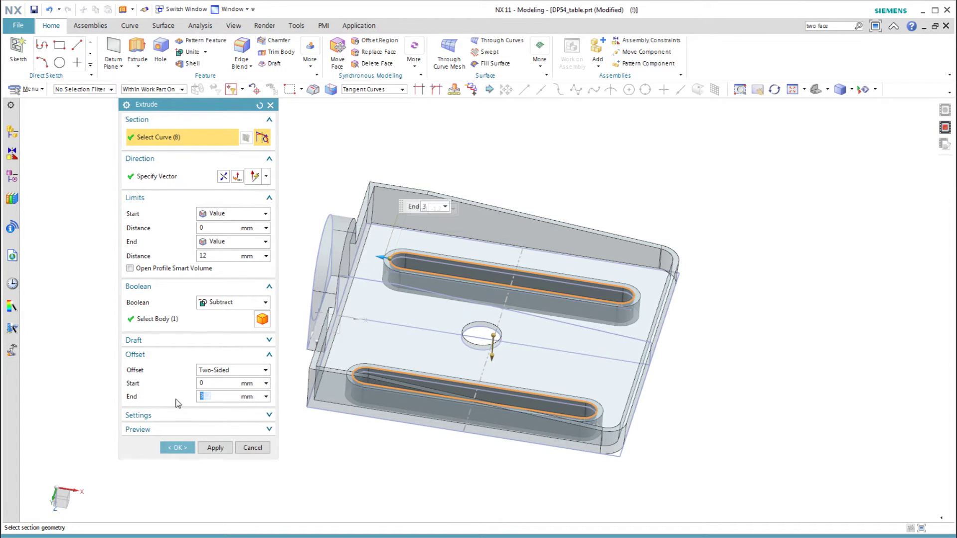
{"action": "left_click", "coordinate": [224, 176]}
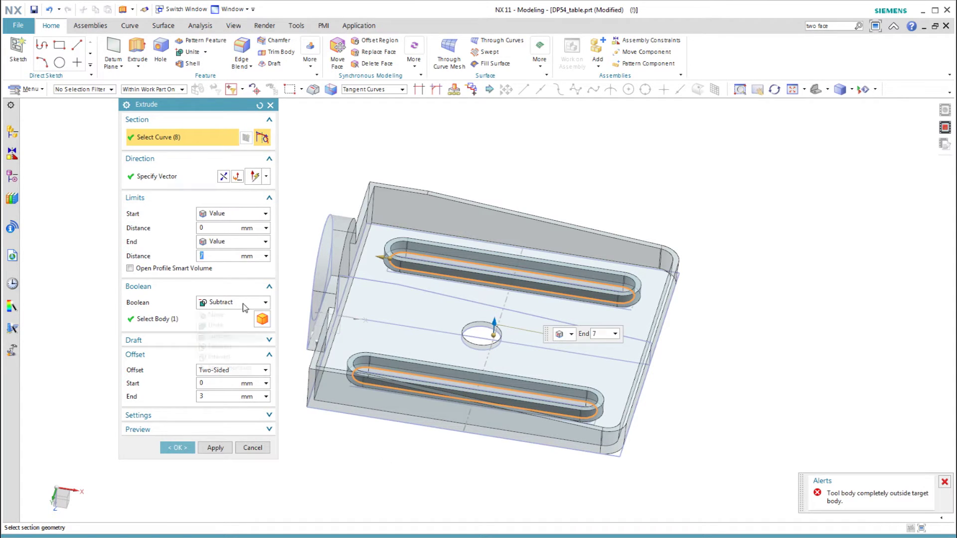
{"action": "left_click", "coordinate": [226, 326]}
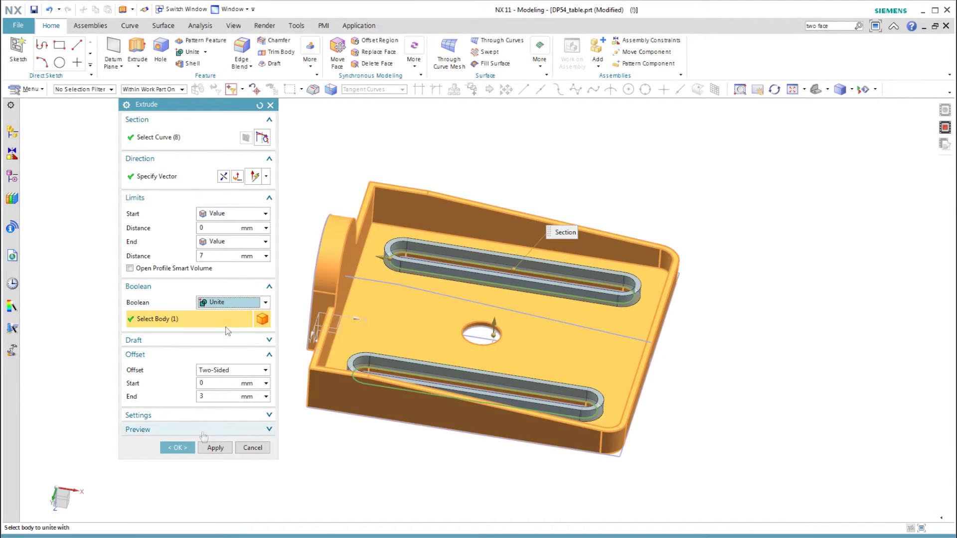
{"action": "left_click", "coordinate": [181, 448]}
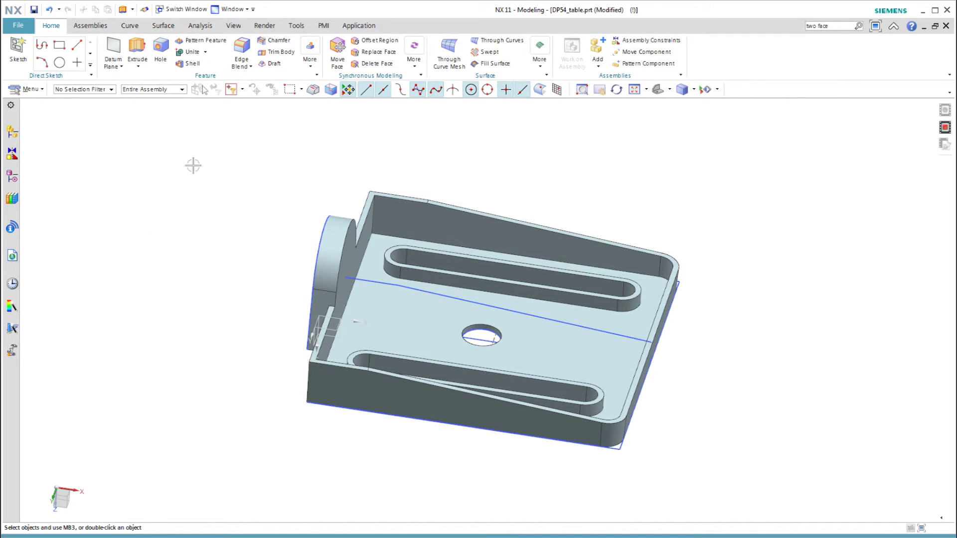
Draft the eight slot lip faces with the underside floor as stationary face
{"action": "left_click", "coordinate": [273, 65]}
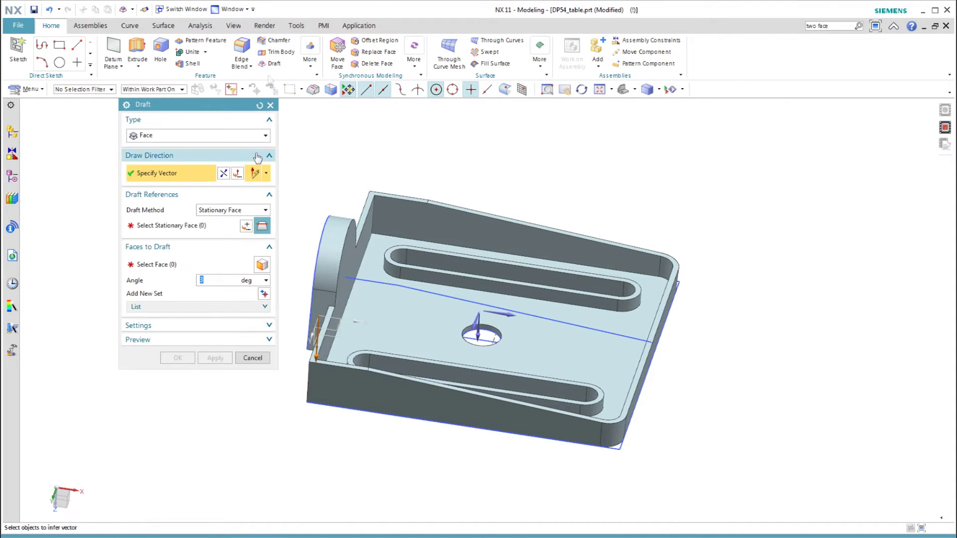
{"action": "left_click", "coordinate": [414, 315]}
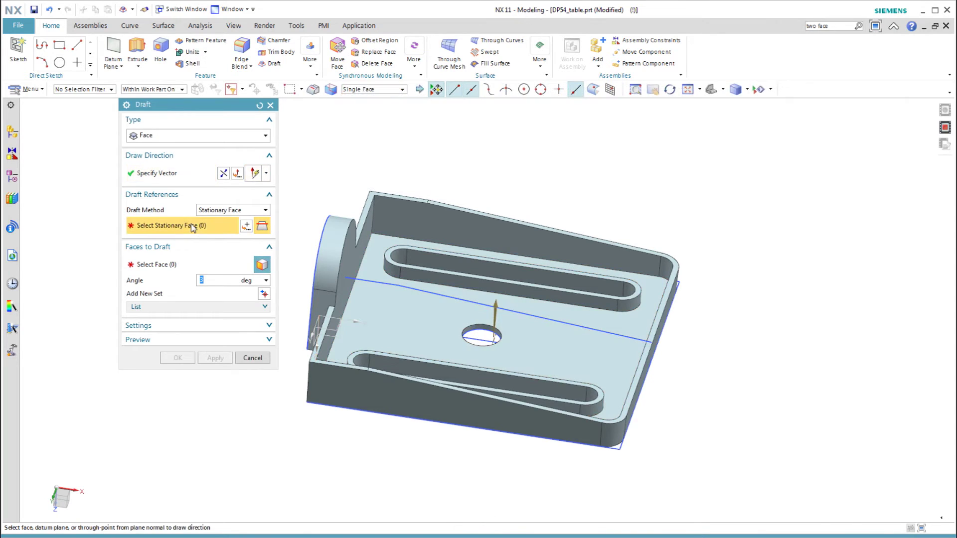
{"action": "left_click", "coordinate": [406, 299]}
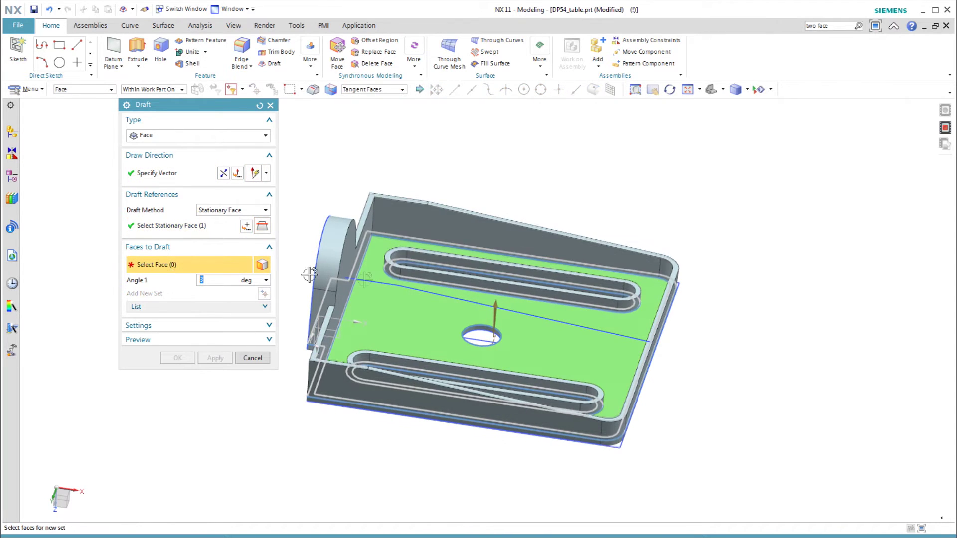
{"action": "left_click", "coordinate": [404, 278]}
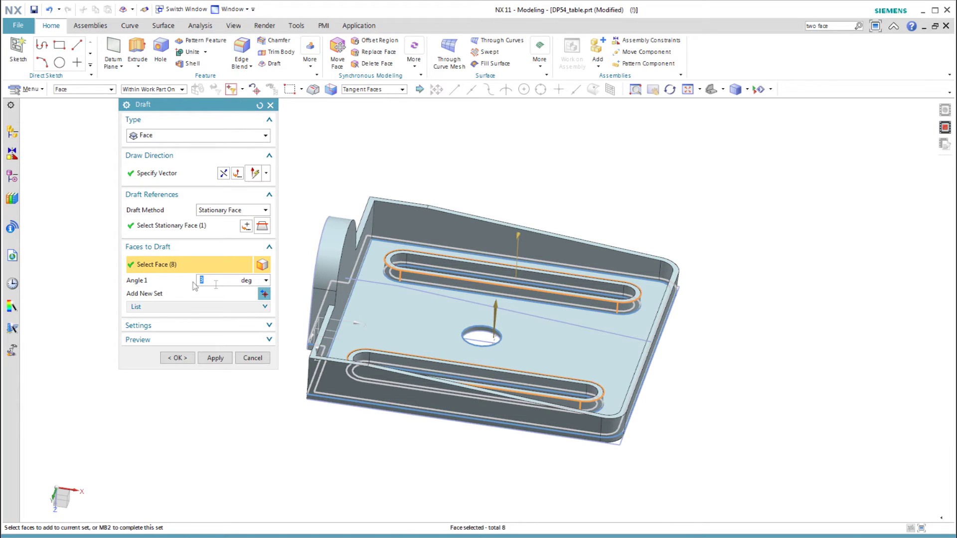
{"action": "middle_click", "coordinate": [54, 318]}
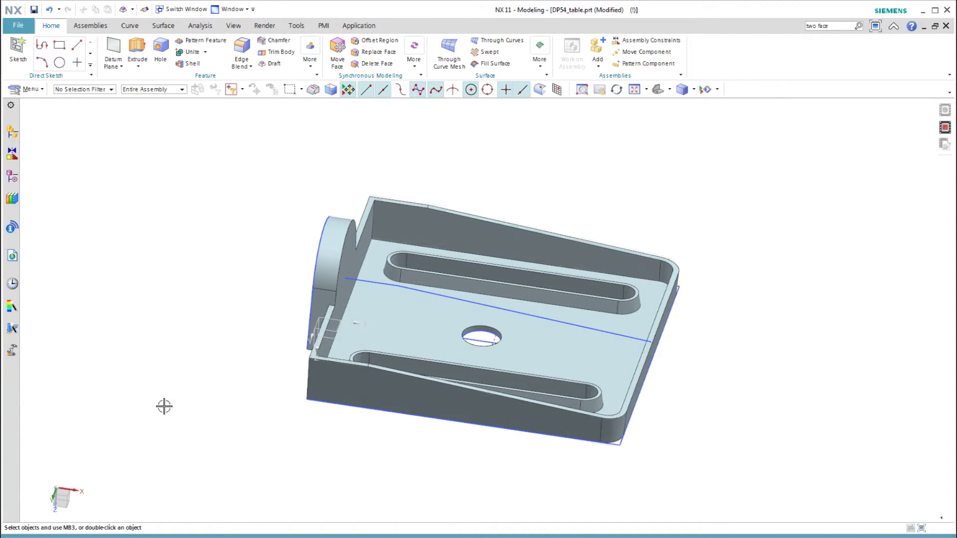
{"action": "mouse_move", "coordinate": [164, 406]}
{"action": "middle_mouse_down"}
{"action": "mouse_move", "coordinate": [289, 418]}
{"action": "mouse_move", "coordinate": [387, 504]}
{"action": "mouse_move", "coordinate": [368, 361]}
{"action": "middle_mouse_up"}
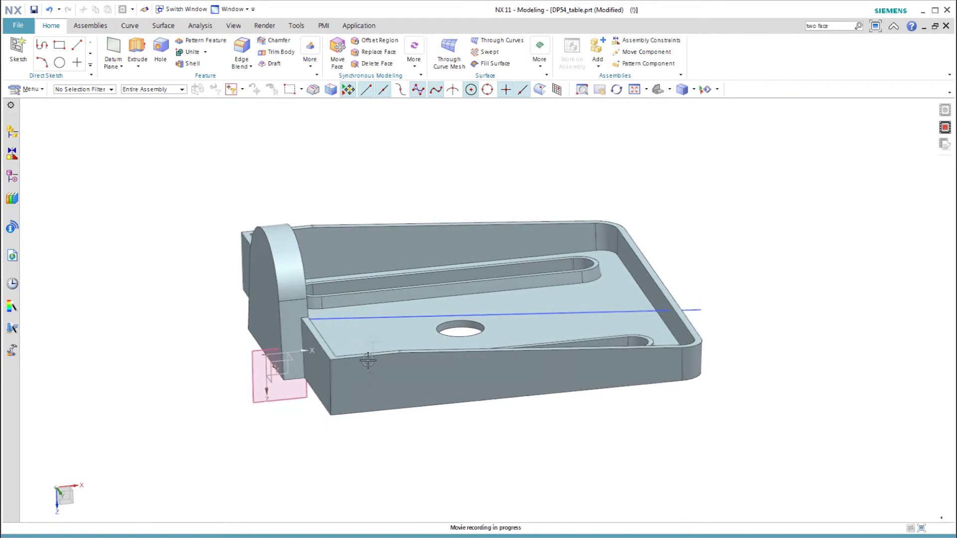
Check the rib line sketch, then build a 4 mm Rib along it
{"action": "double_click", "coordinate": [378, 317]}
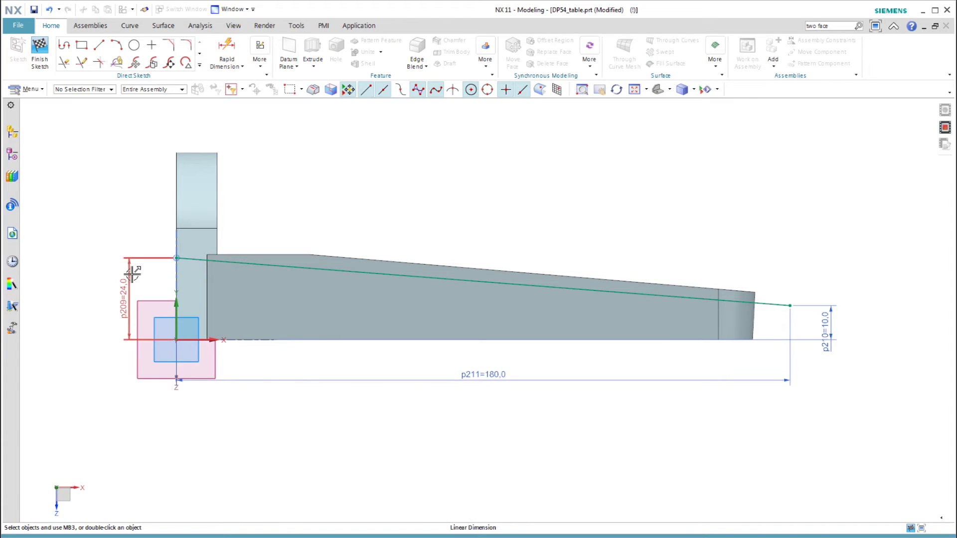
{"action": "left_click", "coordinate": [40, 53]}
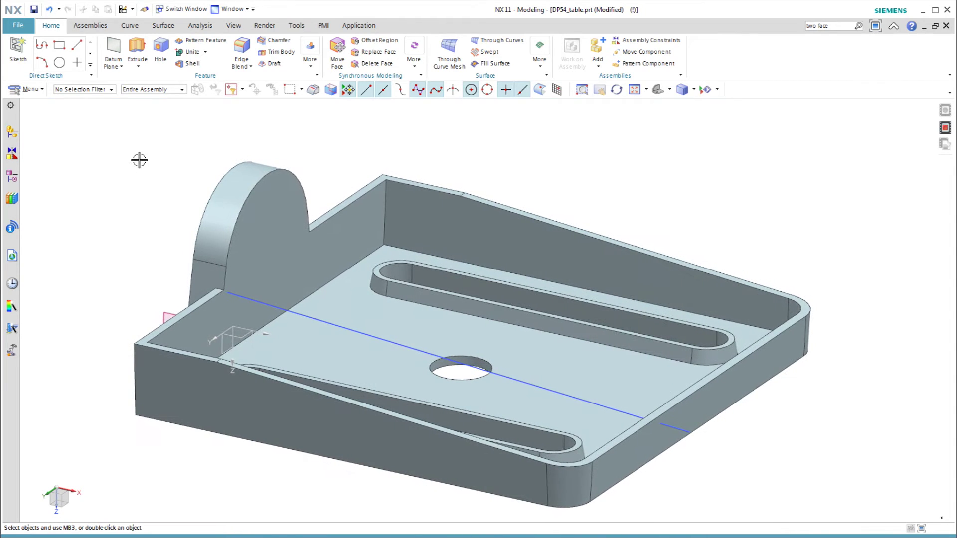
{"action": "type", "text": "rib"}
{"action": "key", "text": "Return"}
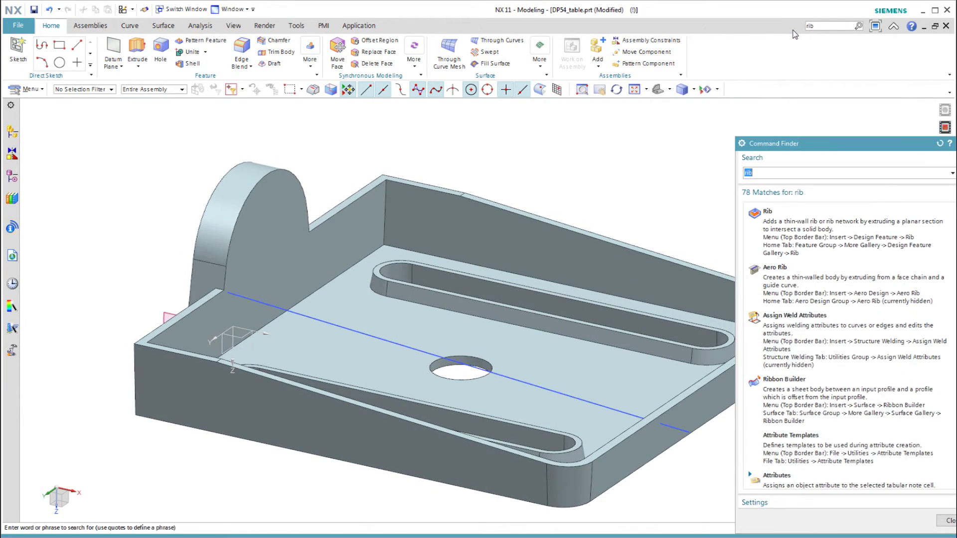
{"action": "left_click", "coordinate": [836, 229]}
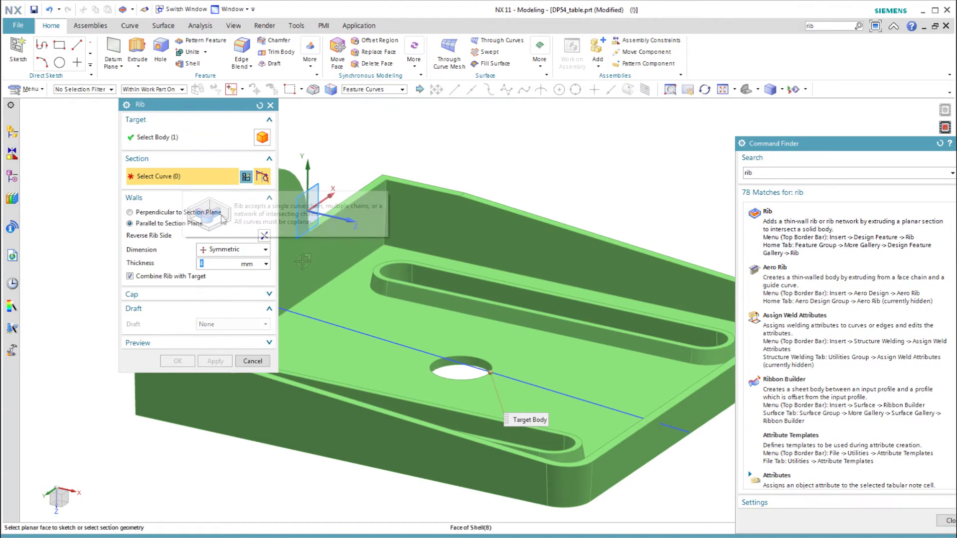
{"action": "left_click", "coordinate": [388, 342]}
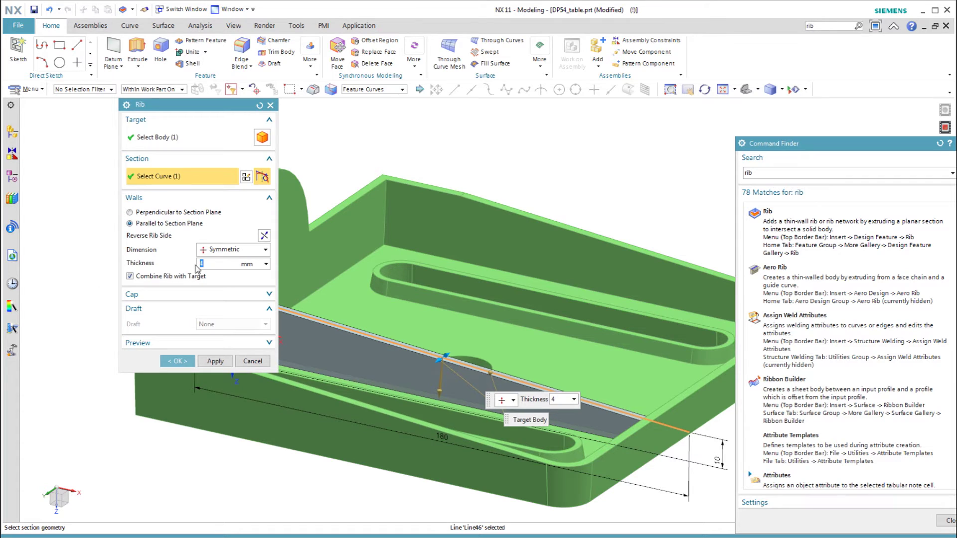
{"action": "type", "text": "3"}
{"action": "left_click", "coordinate": [177, 361]}
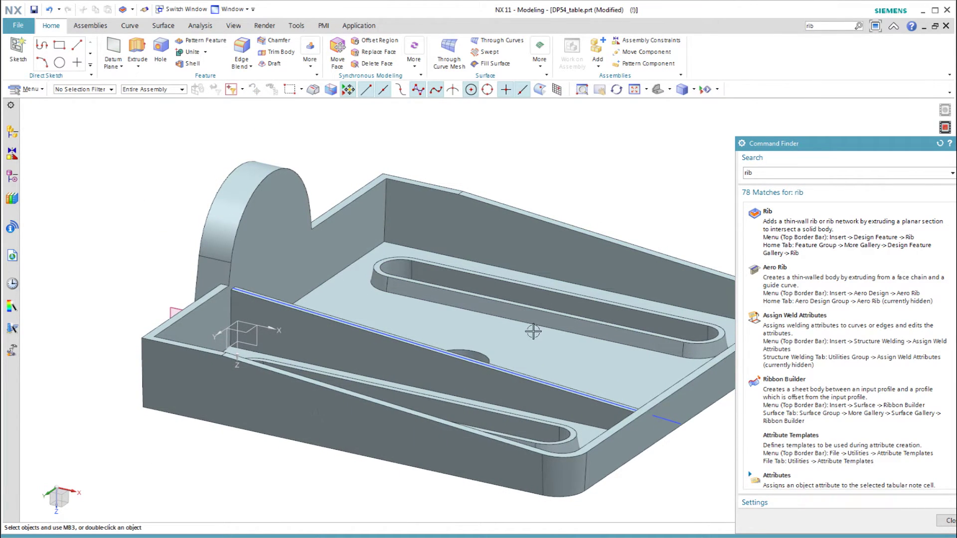
{"action": "middle_click_drag", "start_coordinate": [738, 234], "coordinate": [776, 230]}
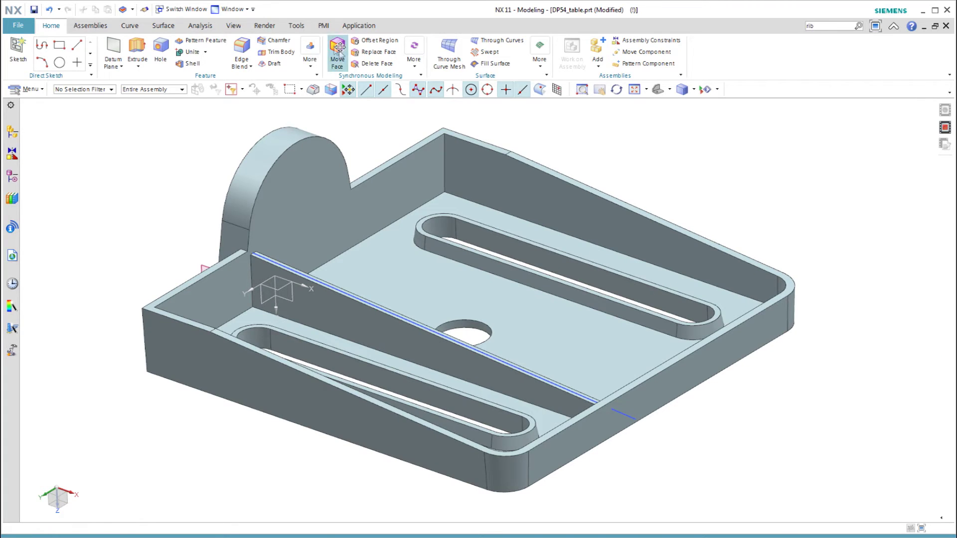
Mirror Face the rib faces about the XZ datum plane to create the opposite rib
{"action": "left_click", "coordinate": [313, 47]}
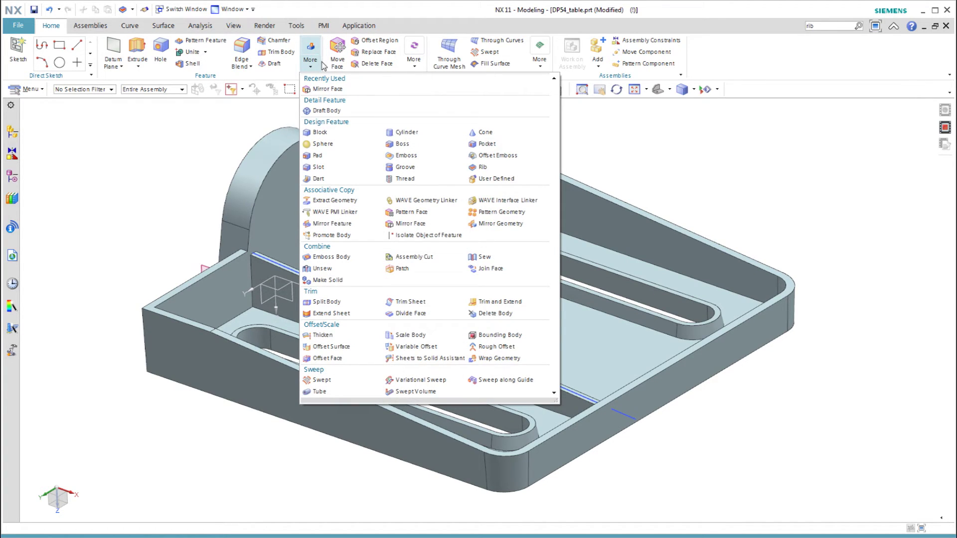
{"action": "left_click", "coordinate": [417, 224]}
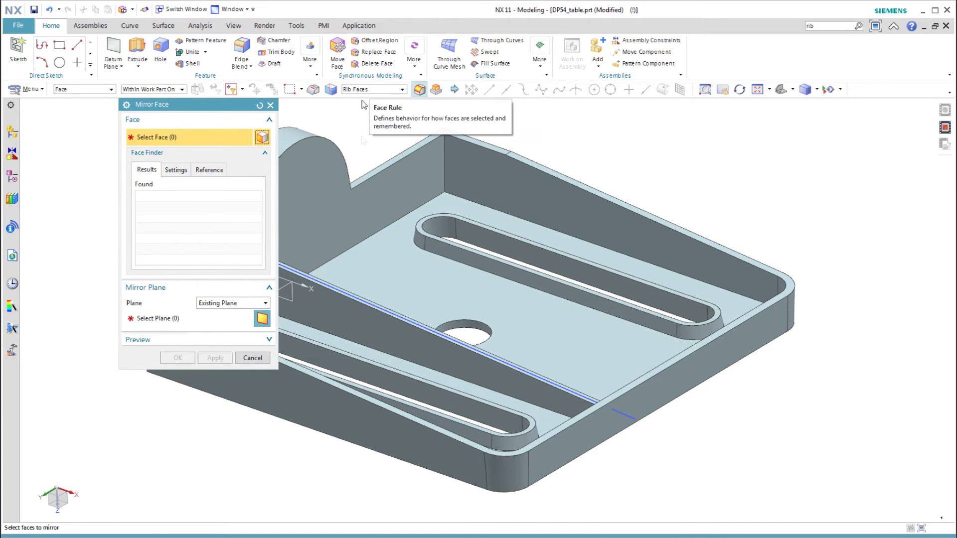
{"action": "left_click", "coordinate": [353, 299]}
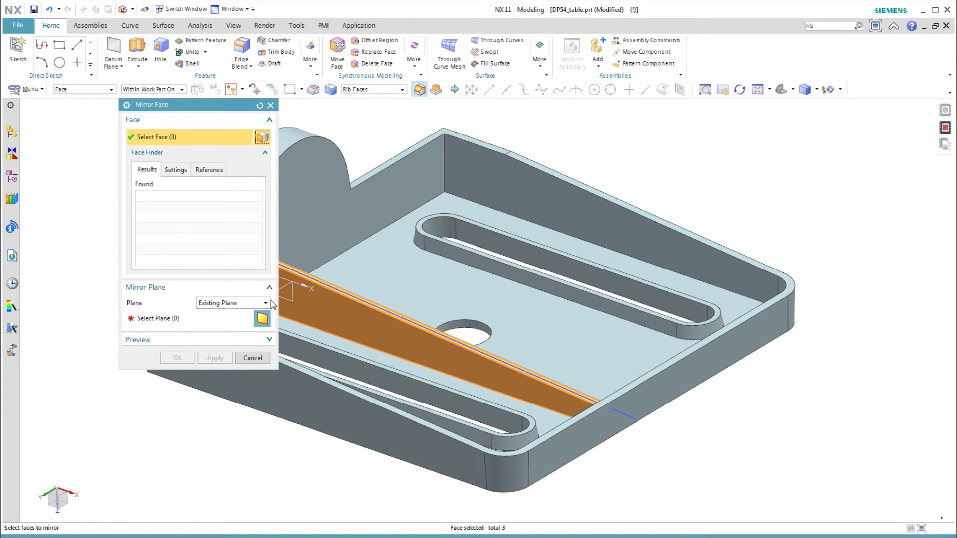
{"action": "left_click", "coordinate": [168, 321]}
{"action": "left_click_drag", "start_coordinate": [199, 112], "coordinate": [119, 174]}
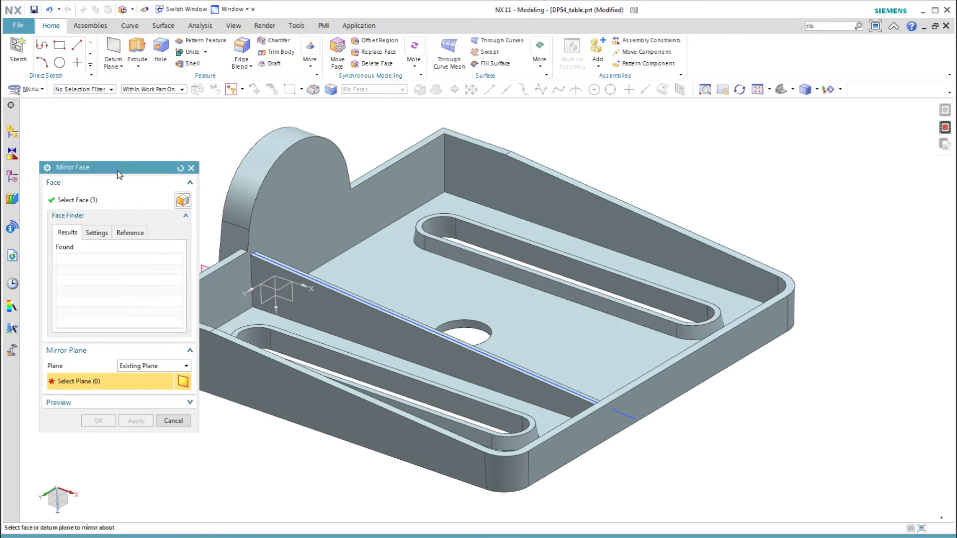
{"action": "middle_click_drag", "start_coordinate": [193, 256], "coordinate": [392, 292]}
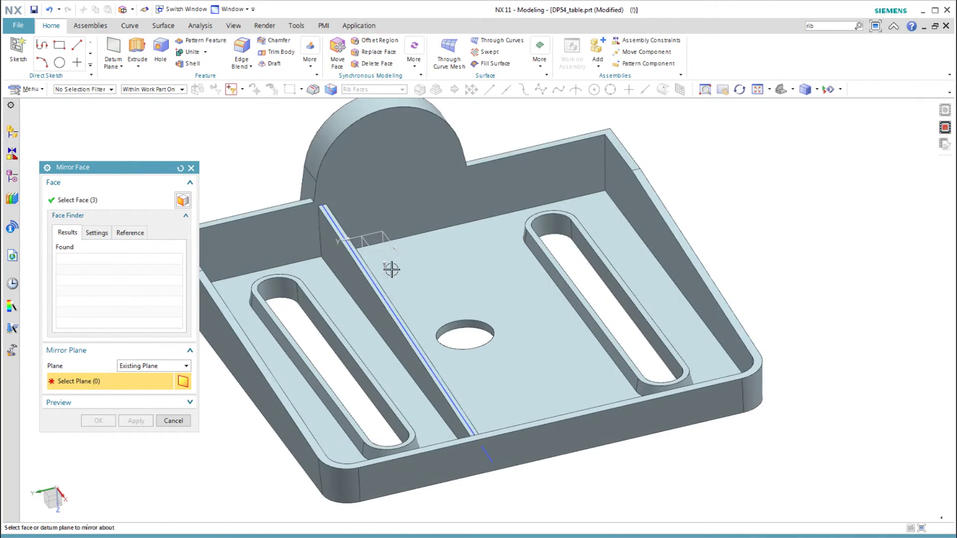
{"action": "middle_click_drag", "start_coordinate": [392, 269], "coordinate": [391, 260]}
{"action": "left_click", "coordinate": [385, 225]}
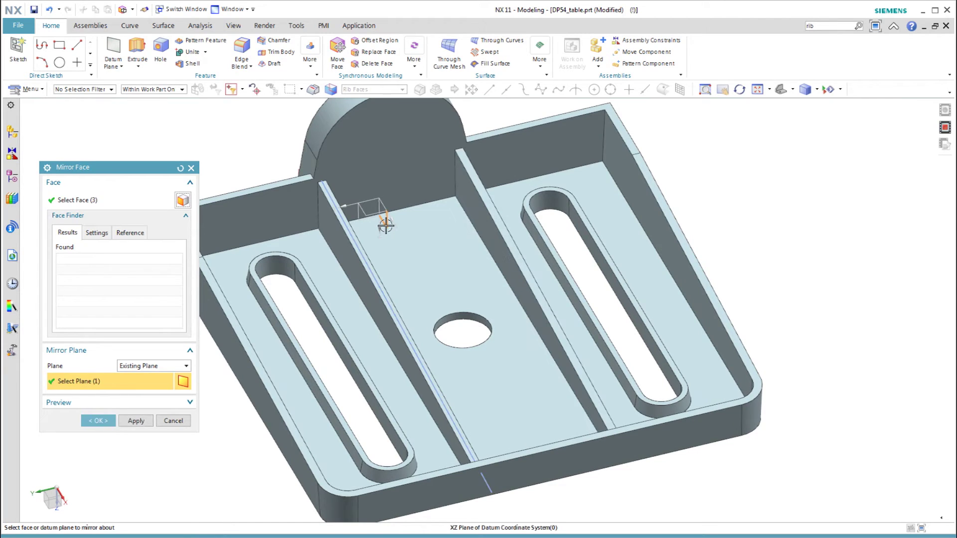
{"action": "left_click", "coordinate": [98, 421]}
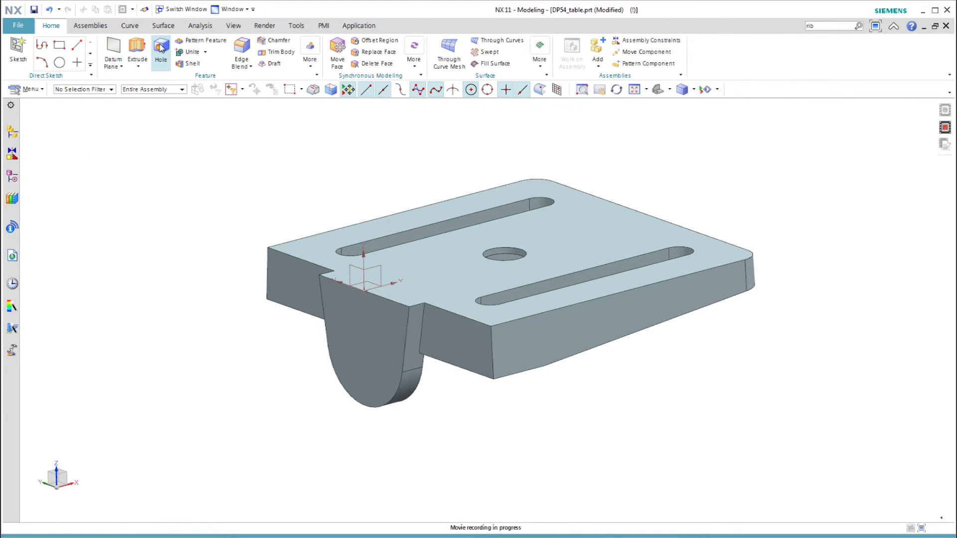
Create a 14 mm counterbored hole positioned at the lug arc's centre
{"action": "left_click", "coordinate": [160, 47]}
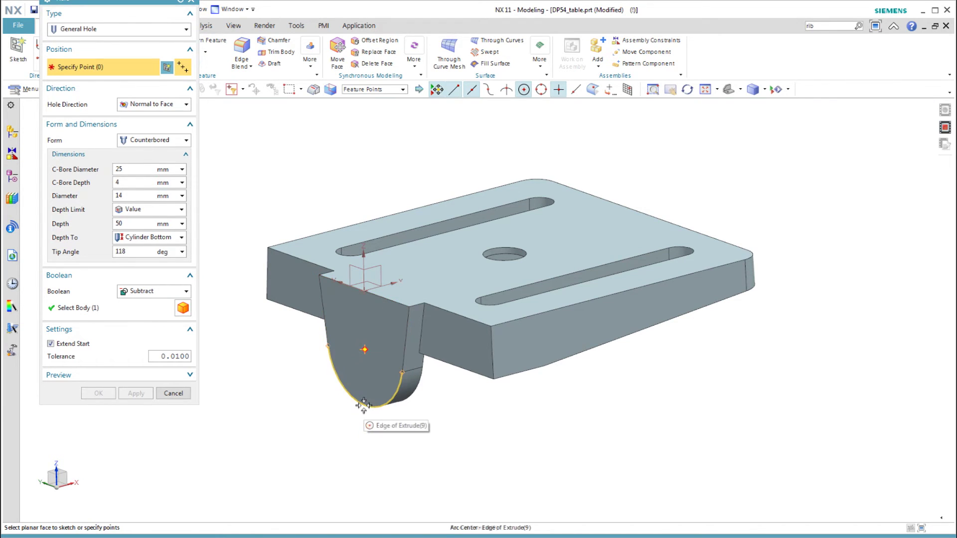
{"action": "left_click", "coordinate": [363, 405]}
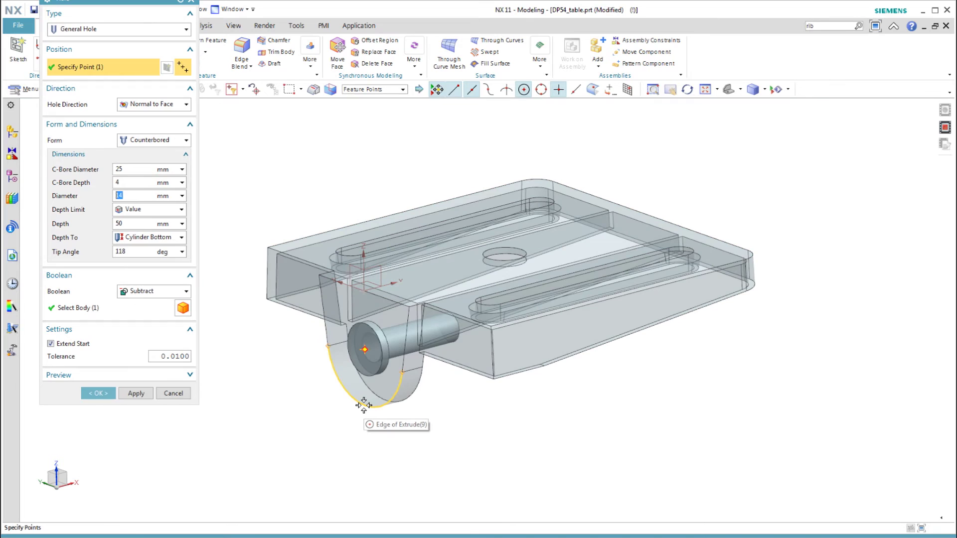
{"action": "left_click", "coordinate": [98, 394]}
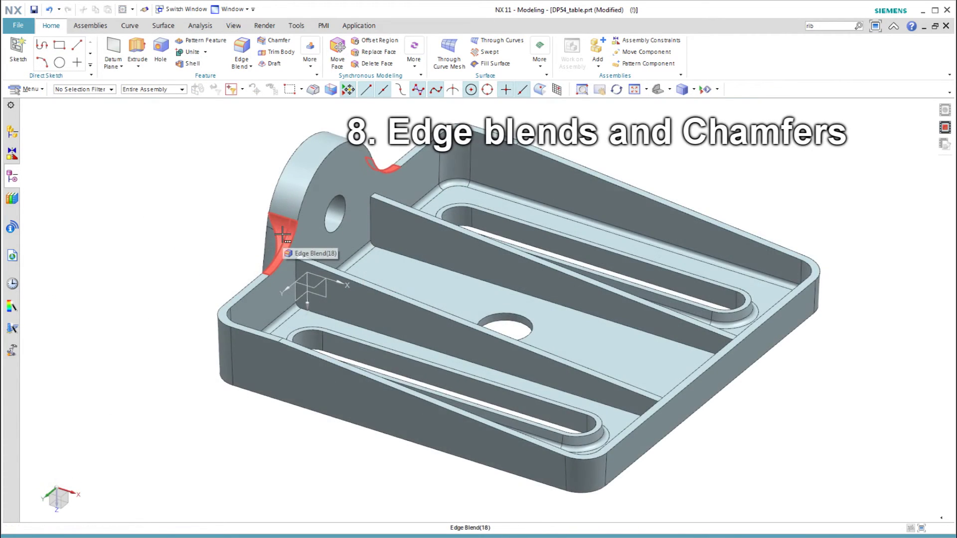
Blend the rib top edges at 1 mm, then the tangent rib base edge chain at 2 mm
{"action": "mouse_move", "coordinate": [282, 234]}
{"action": "middle_mouse_down"}
{"action": "mouse_move", "coordinate": [190, 247]}
{"action": "mouse_move", "coordinate": [214, 297]}
{"action": "mouse_move", "coordinate": [300, 308]}
{"action": "mouse_move", "coordinate": [242, 312]}
{"action": "mouse_move", "coordinate": [259, 284]}
{"action": "mouse_move", "coordinate": [435, 206]}
{"action": "middle_mouse_up"}
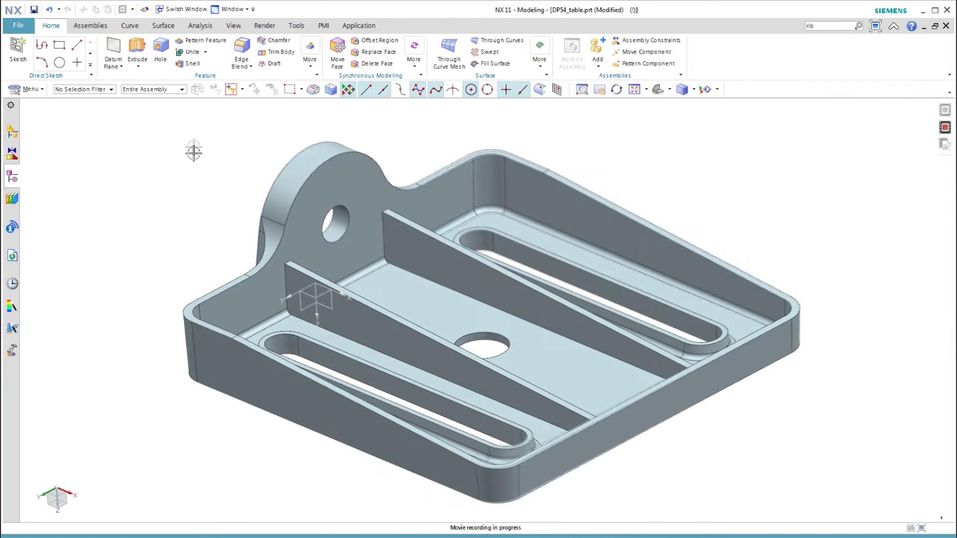
{"action": "middle_click_drag", "start_coordinate": [193, 151], "coordinate": [235, 118]}
{"action": "left_click", "coordinate": [240, 50]}
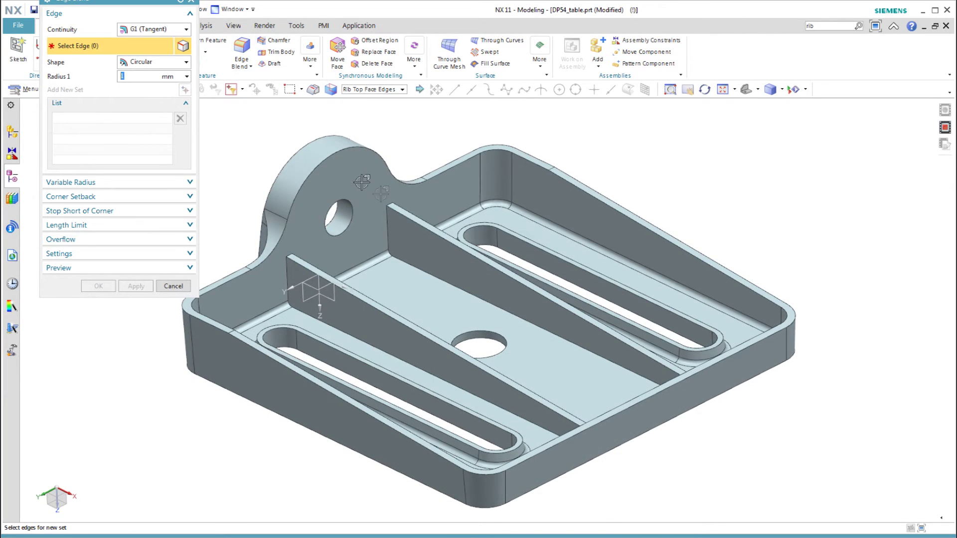
{"action": "scroll", "coordinate": [379, 204], "scroll_direction": "down", "scroll_amount": 2}
{"action": "left_click", "coordinate": [393, 228]}
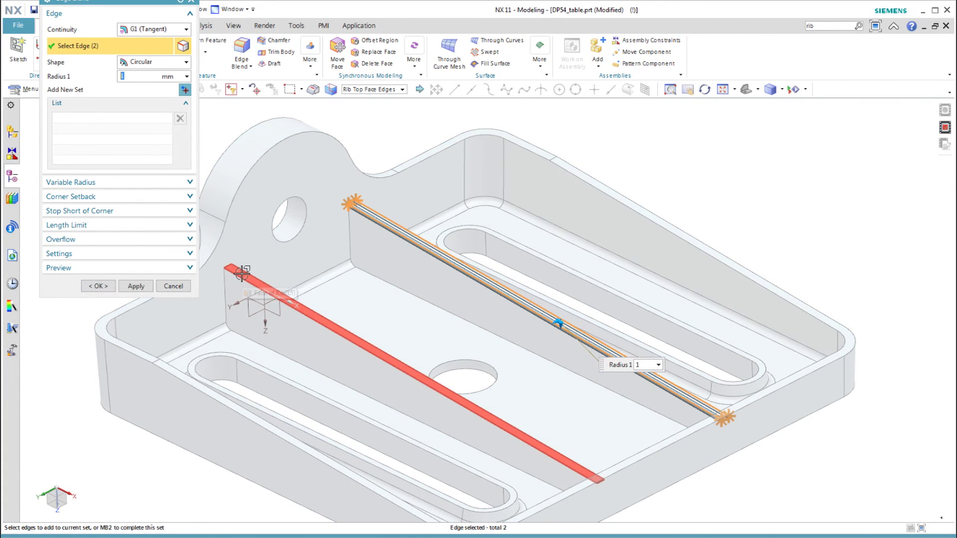
{"action": "left_click", "coordinate": [173, 287]}
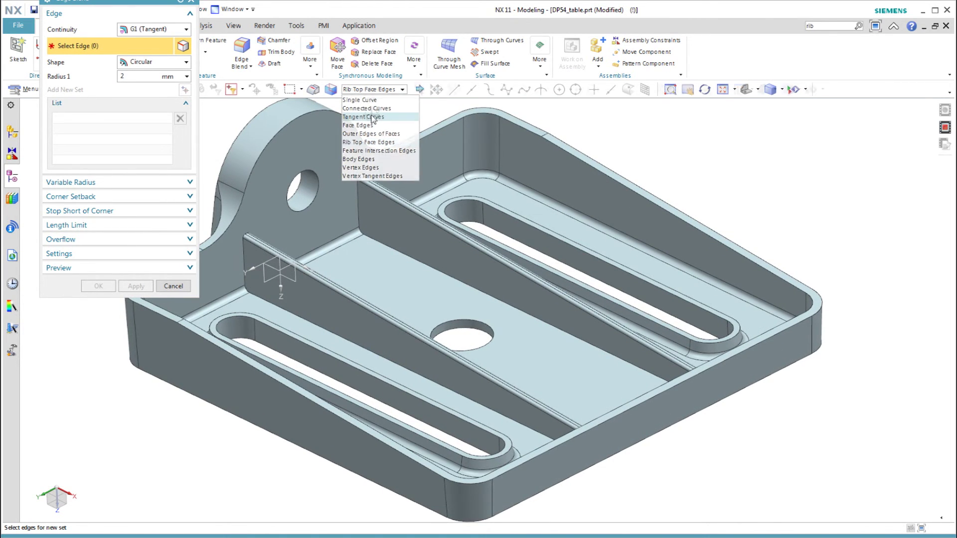
{"action": "left_click", "coordinate": [372, 118]}
{"action": "left_click", "coordinate": [369, 243]}
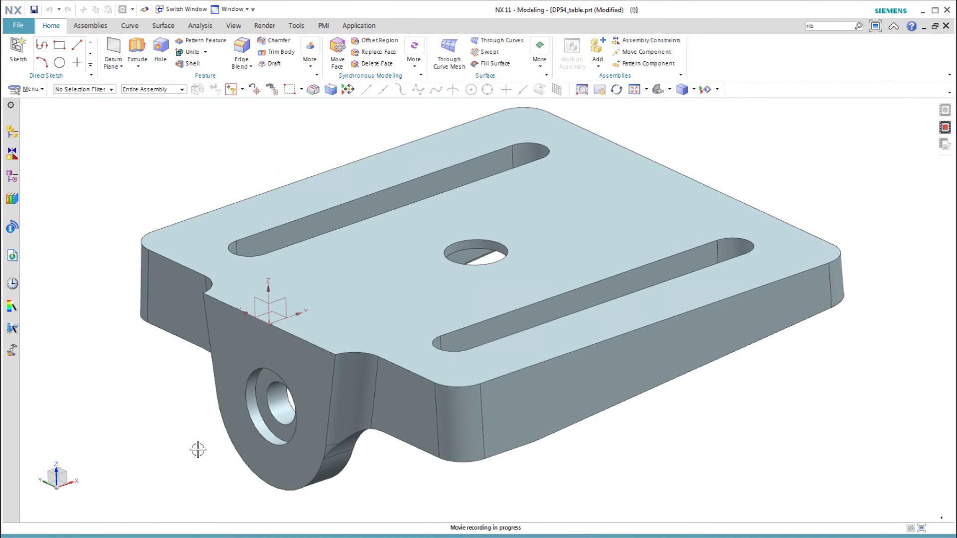
Display the parent DP00_assy_drill_press_assy assembly with the finished table mounted
{"action": "left_click", "coordinate": [12, 131]}
{"action": "left_click", "coordinate": [200, 152]}
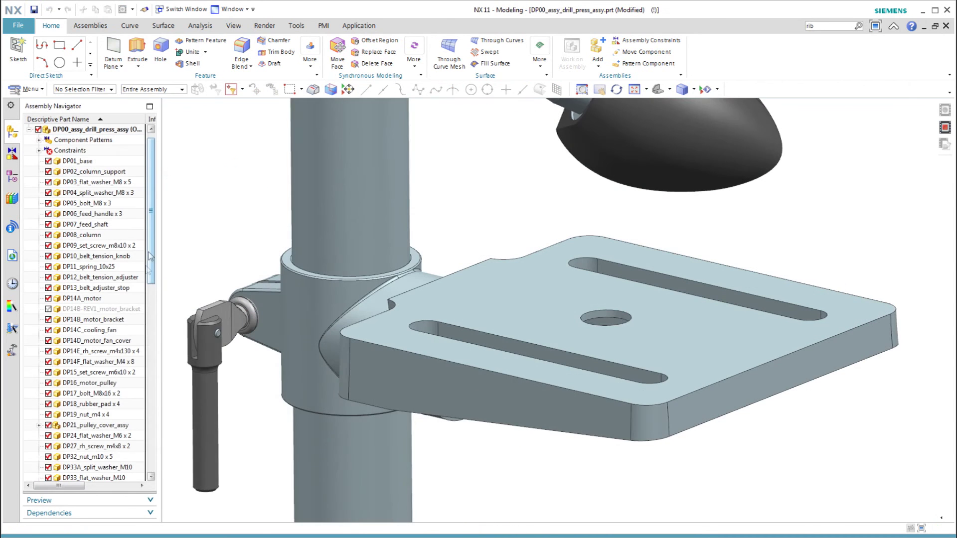
{"action": "left_click", "coordinate": [455, 478]}
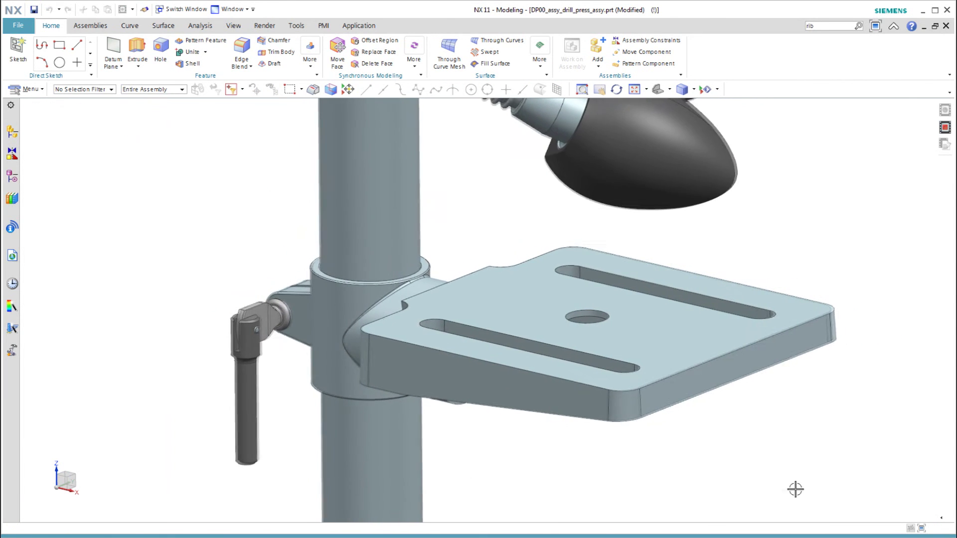